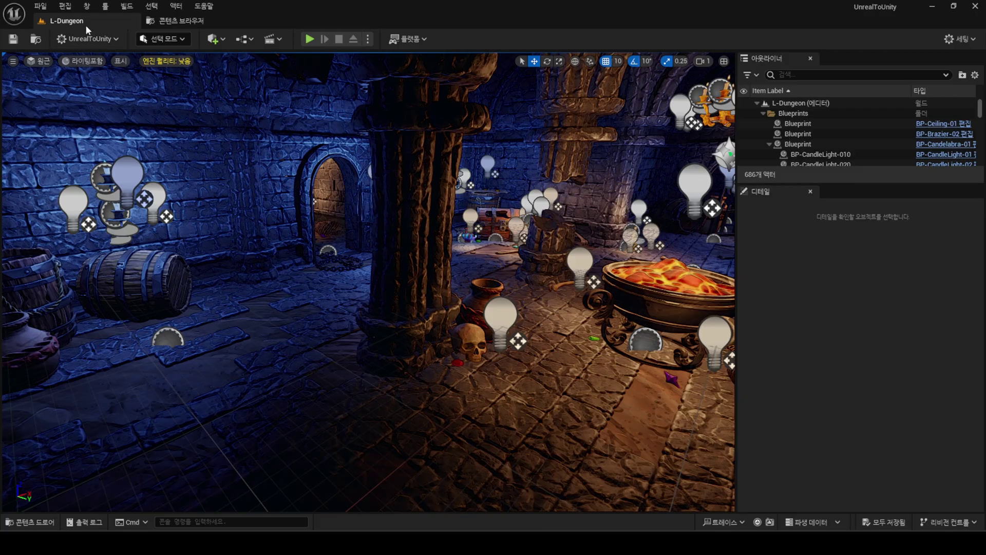
# Open the UnrealToUnity toolbar dropdown to show ExportToUnity, PlaceAllAsset and BakeTextures
pyautogui.click(85, 40)
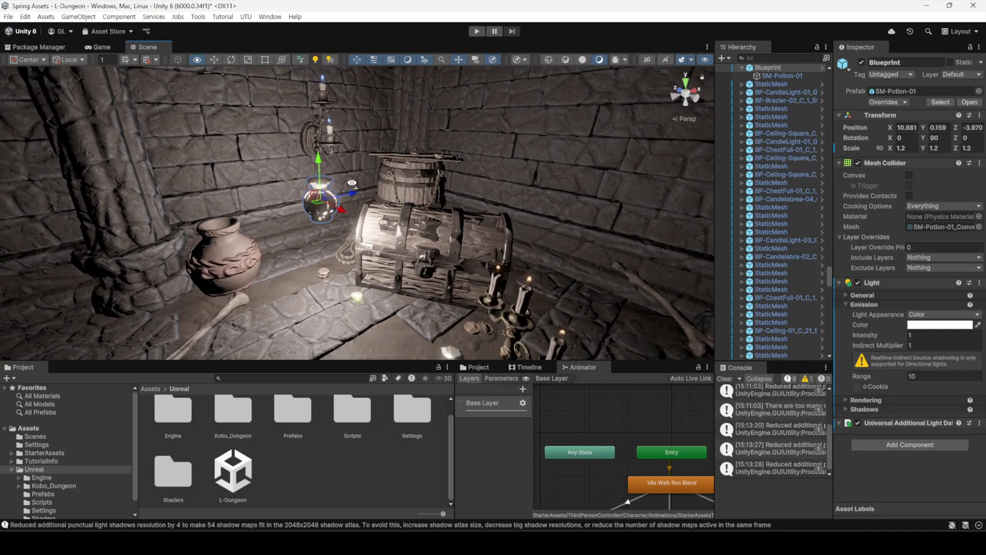
# Orbit the Scene view around the imported dungeon and its treasure chest
pyautogui.moveTo(354, 185)
pyautogui.keyDown('alt'); pyautogui.mouseDown()
pyautogui.moveTo(649, 265)
pyautogui.moveTo(464, 307)
pyautogui.mouseUp(); pyautogui.keyUp('alt')
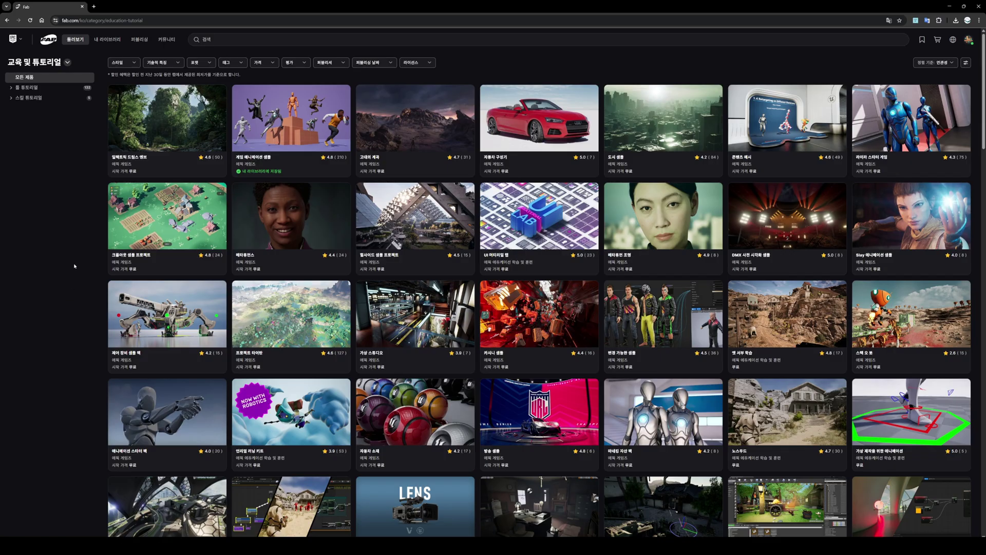
# Scroll the Fab Education & Tutorial listings all the way down to the page footer
pyautogui.scroll(-3, 74, 263)
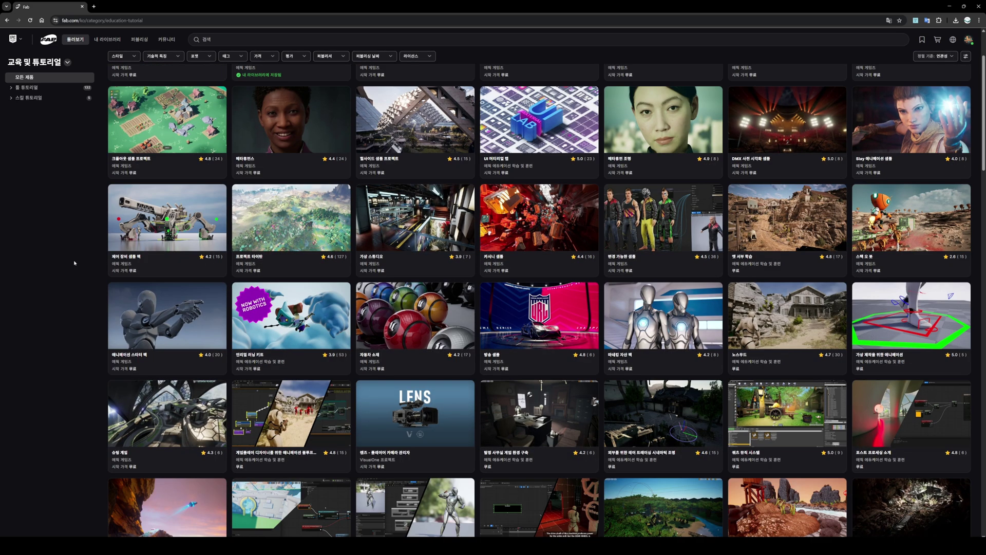
pyautogui.scroll(-1, 74, 262)
pyautogui.scroll(-1, 74, 264)
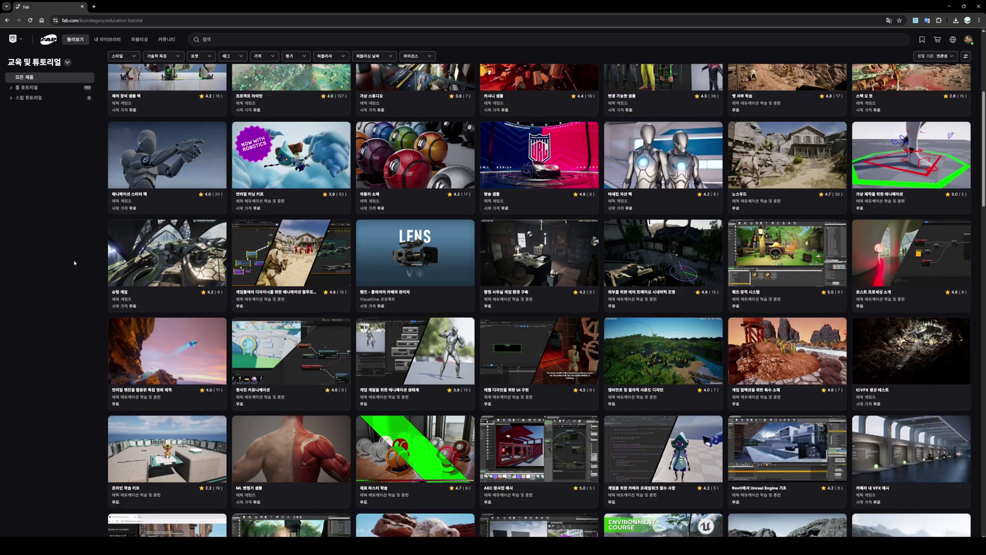
pyautogui.scroll(-1, 74, 263)
pyautogui.scroll(-1, 74, 263)
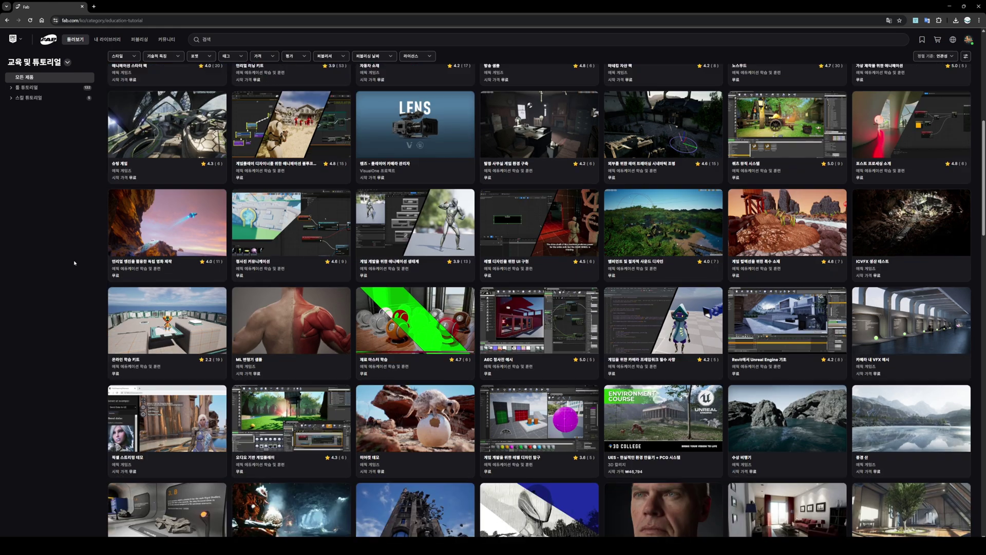
pyautogui.scroll(-1, 74, 263)
pyautogui.scroll(-1, 74, 262)
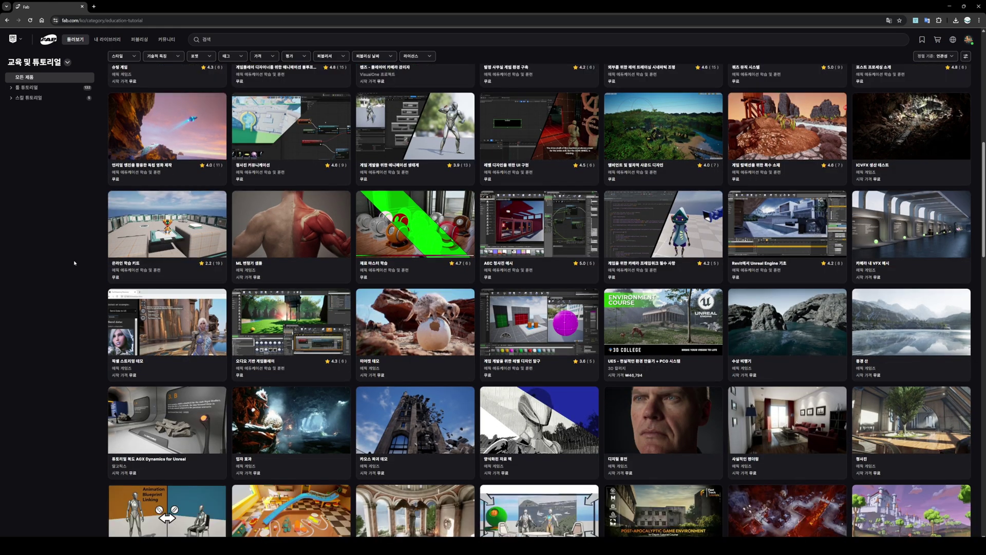
pyautogui.scroll(-1, 74, 263)
pyautogui.scroll(-1, 74, 263)
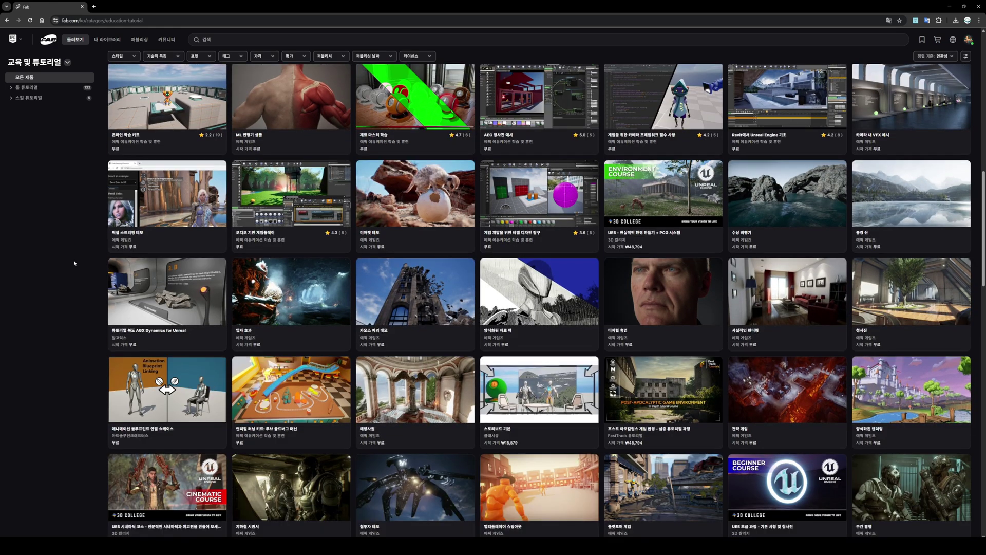
pyautogui.scroll(-1, 74, 263)
pyautogui.scroll(-1, 74, 263)
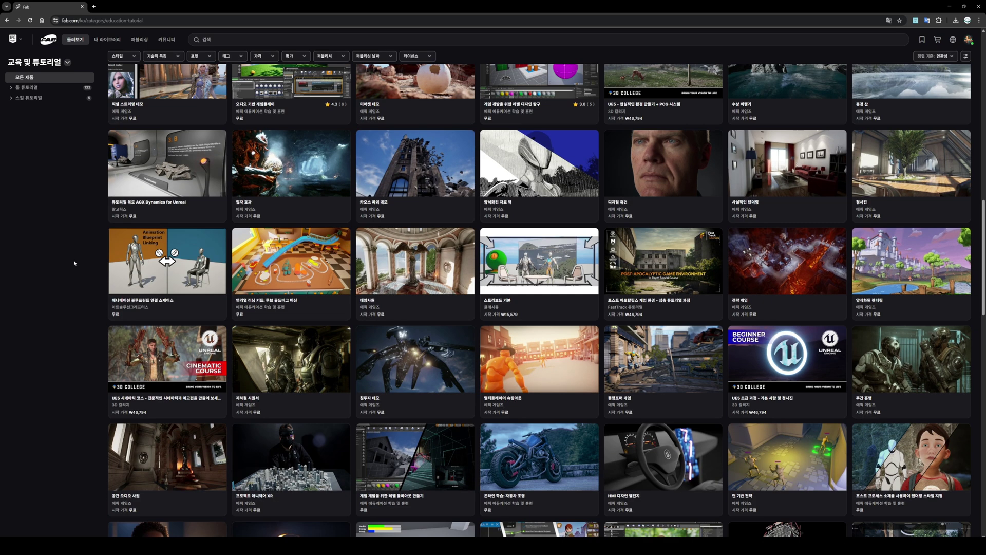
pyautogui.scroll(-1, 74, 263)
pyautogui.scroll(-1, 74, 263)
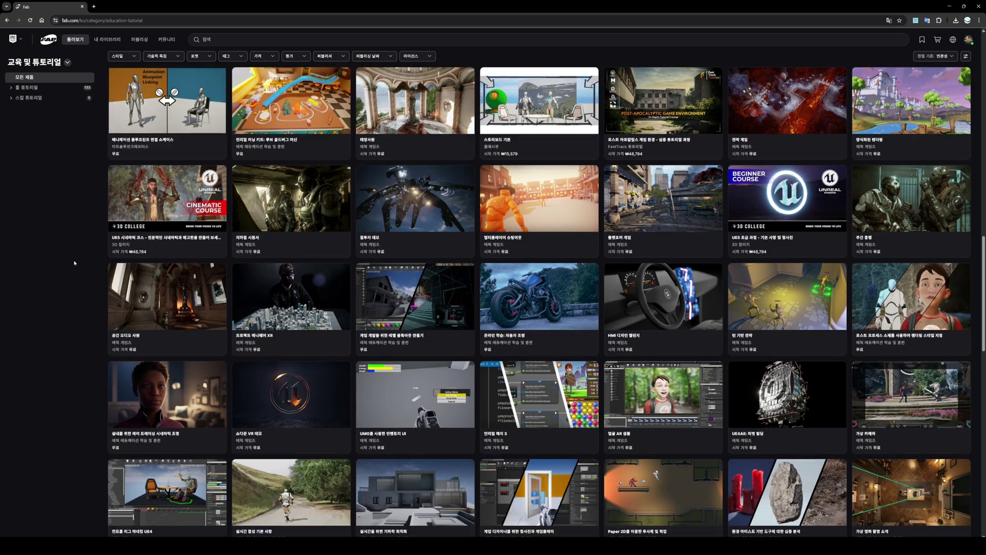
pyautogui.scroll(-1, 74, 263)
pyautogui.scroll(-1, 74, 263)
pyautogui.scroll(-1, 74, 263)
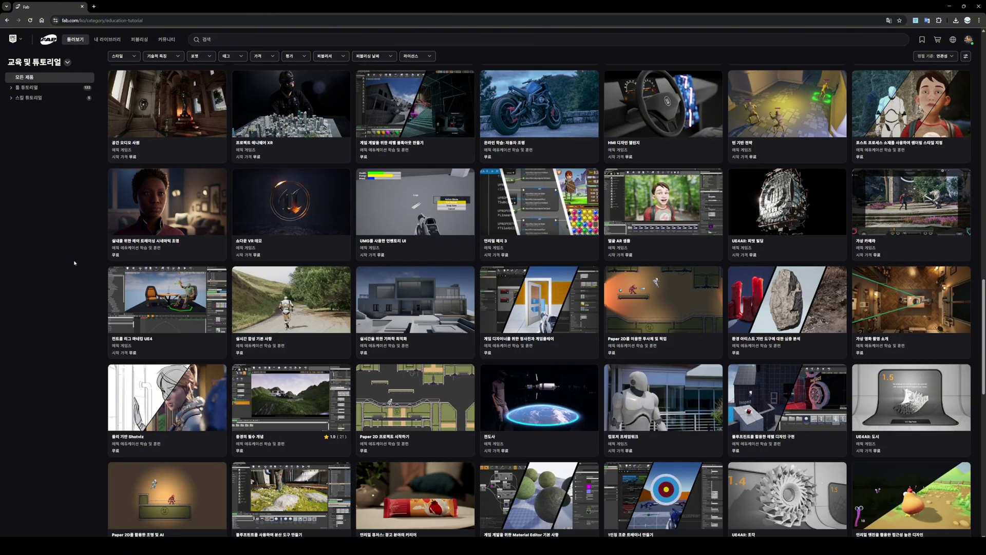
pyautogui.scroll(-1, 74, 263)
pyautogui.scroll(-1, 74, 263)
pyautogui.scroll(-1, 74, 264)
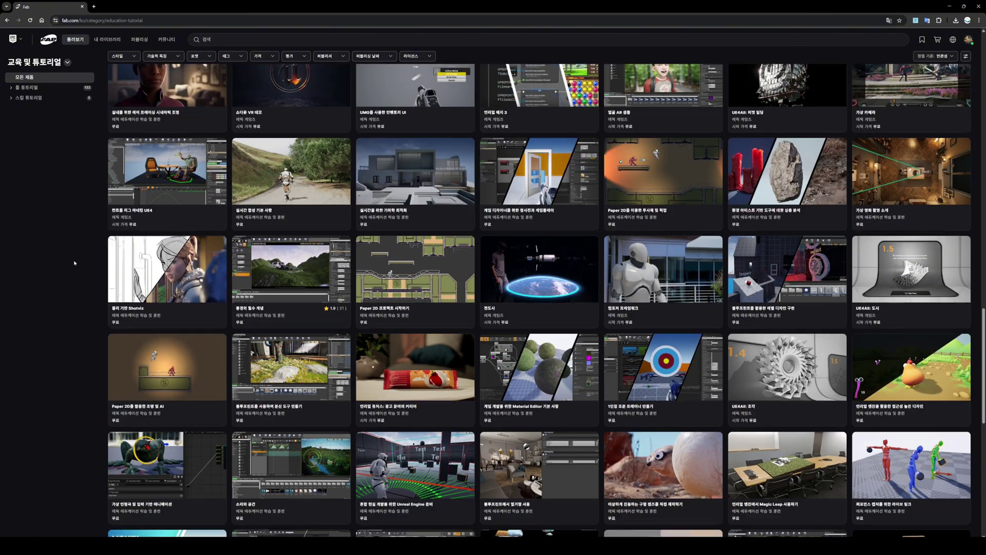
pyautogui.scroll(-1, 74, 263)
pyautogui.scroll(-1, 74, 263)
pyautogui.scroll(-1, 74, 264)
pyautogui.scroll(-1, 74, 263)
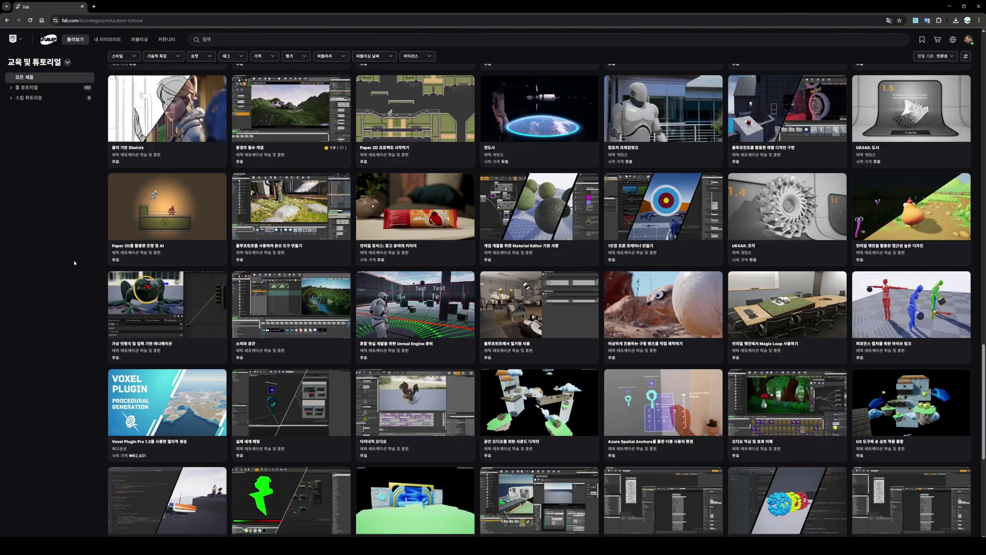
pyautogui.scroll(-1, 74, 263)
pyautogui.scroll(-1, 73, 263)
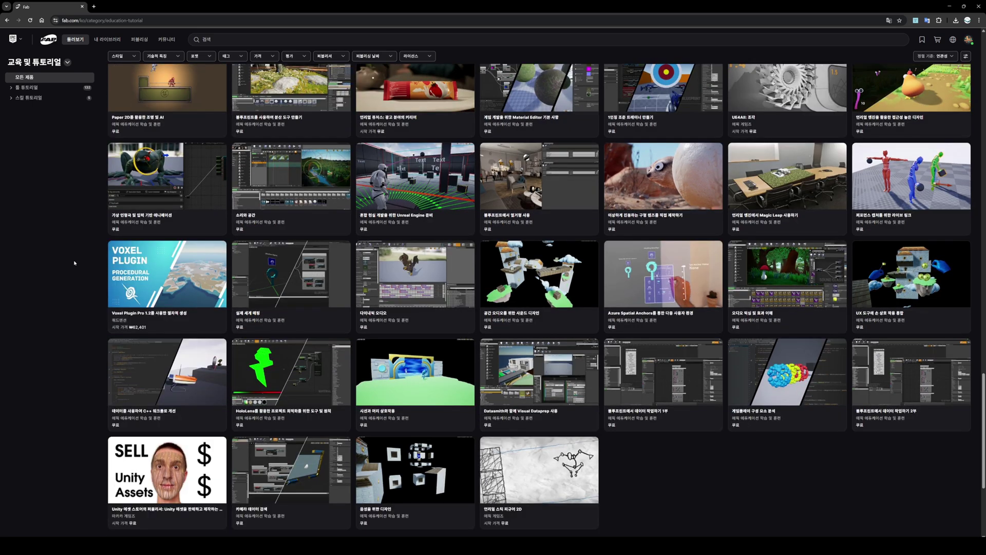
pyautogui.scroll(-1, 74, 263)
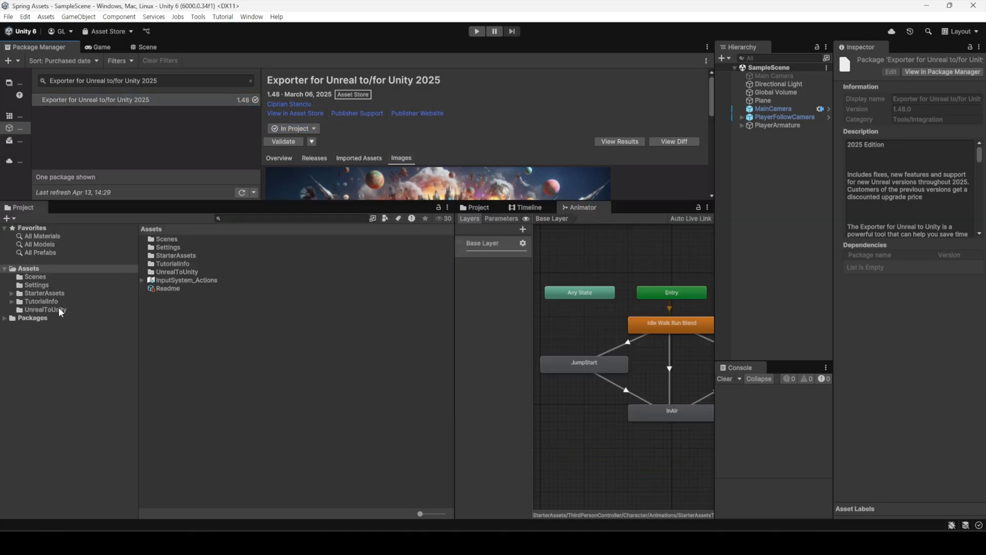
# Paste UnrealToUnity_With_Binaries.zip into D:\_Unreal To Unity, then delete Assets/UnrealToUnity in Unity
pyautogui.click(58, 309)
pyautogui.doubleClick(195, 273)
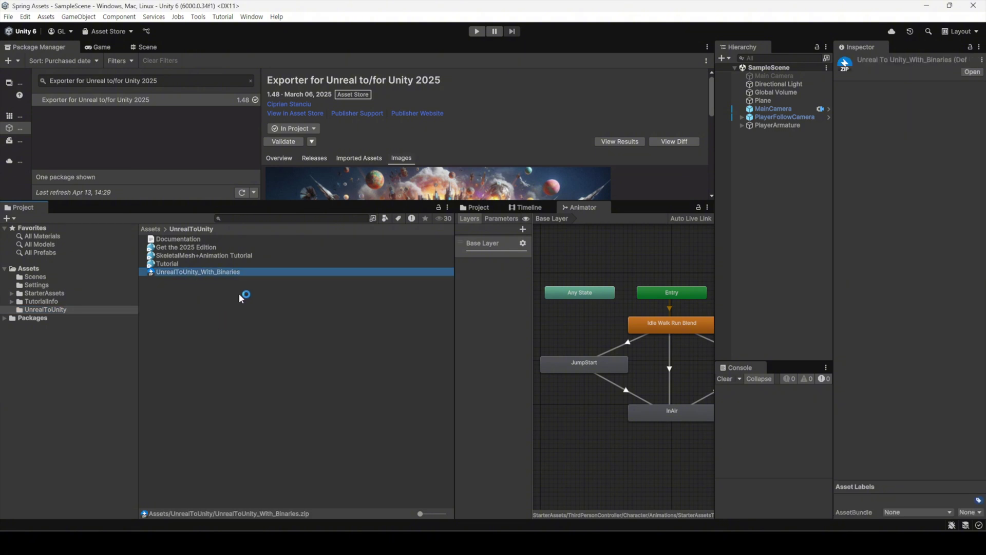
pyautogui.rightClick(239, 272)
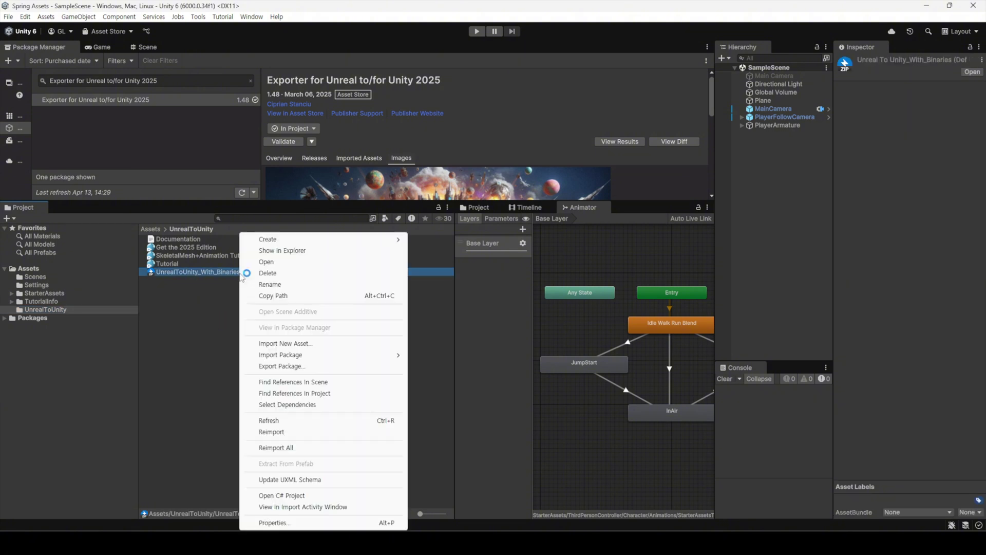
pyautogui.click(282, 251)
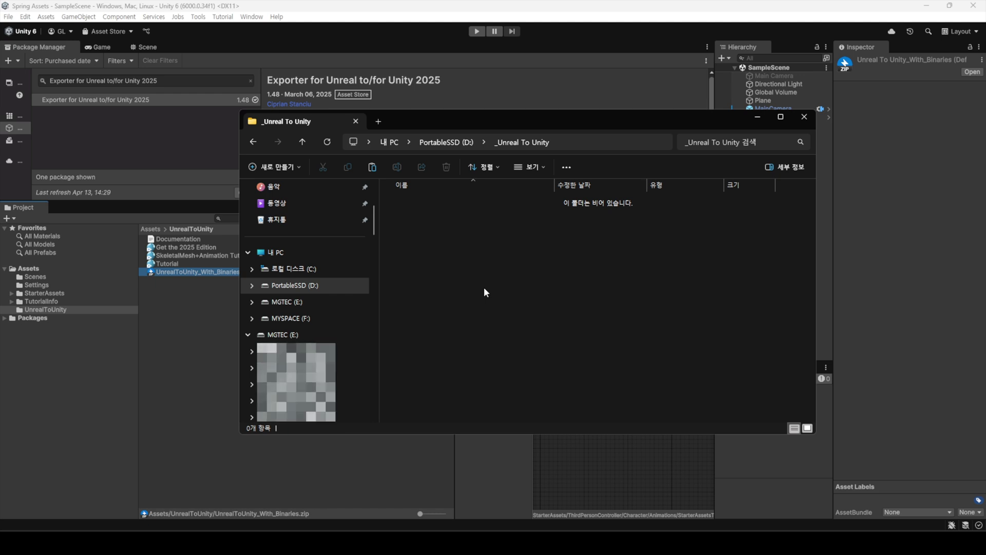
pyautogui.hotkey('ctrl', 'v')
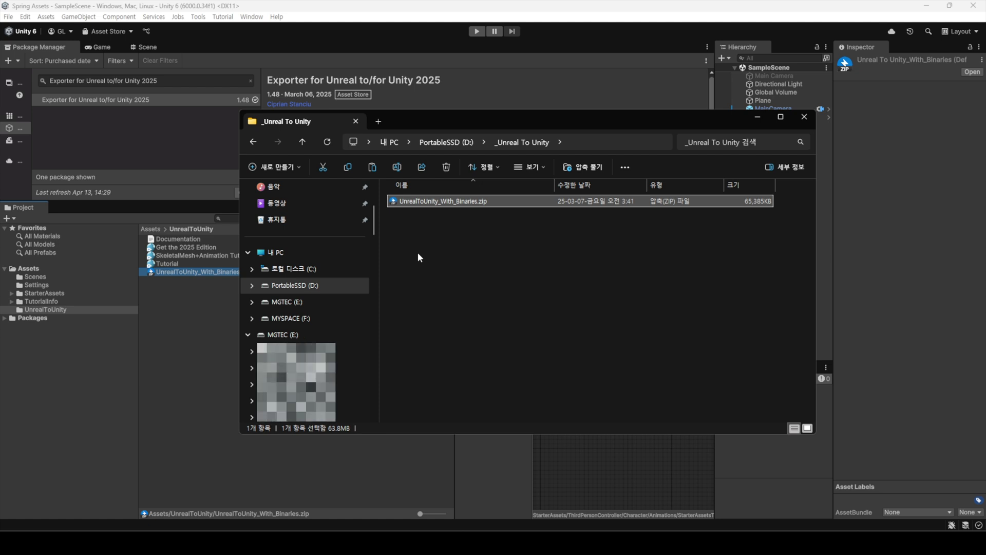
pyautogui.click(54, 308)
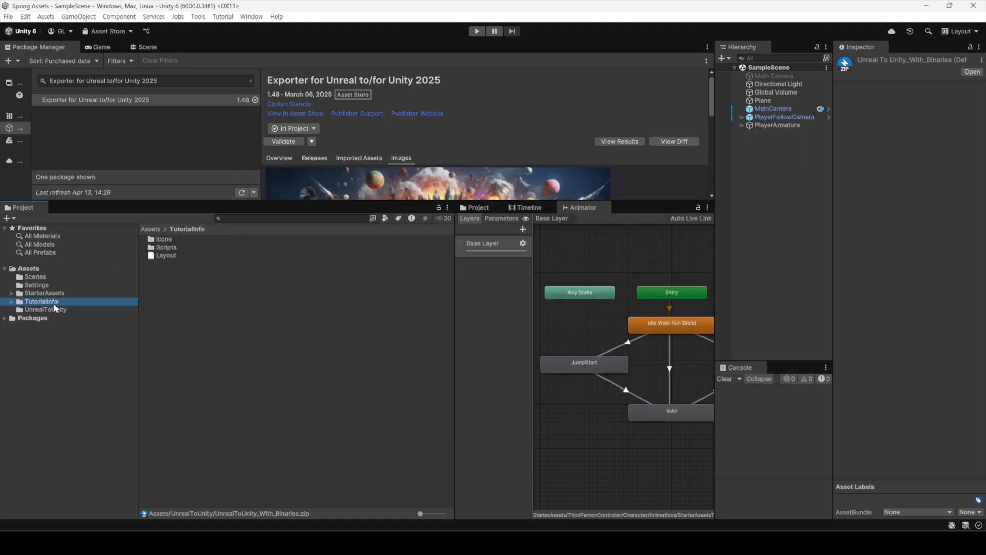
pyautogui.press('Delete')
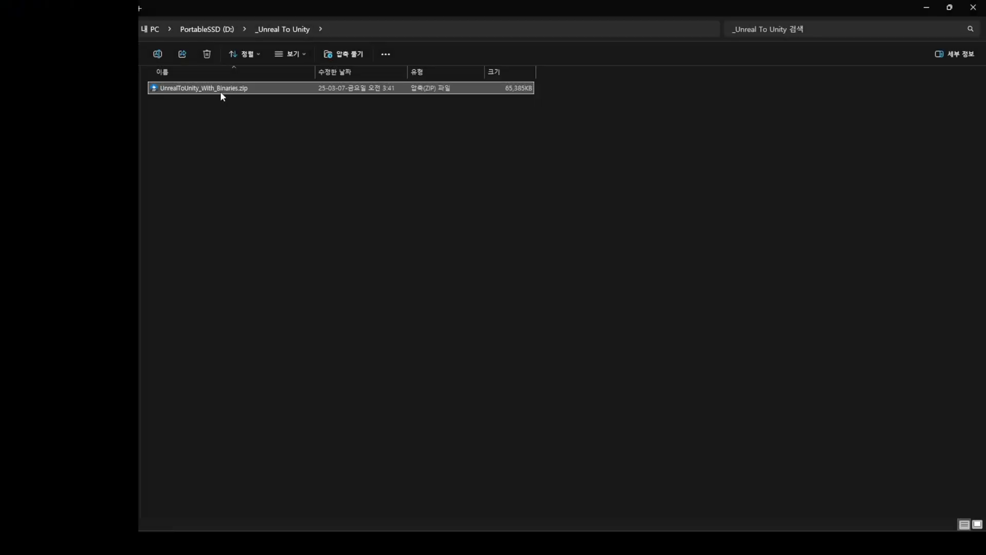
# Extract UnrealToUnity_With_Binaries.zip, then extract the UnrealToUnity_5.4.4.zip archive inside it
pyautogui.rightClick(221, 92)
pyautogui.click(282, 172)
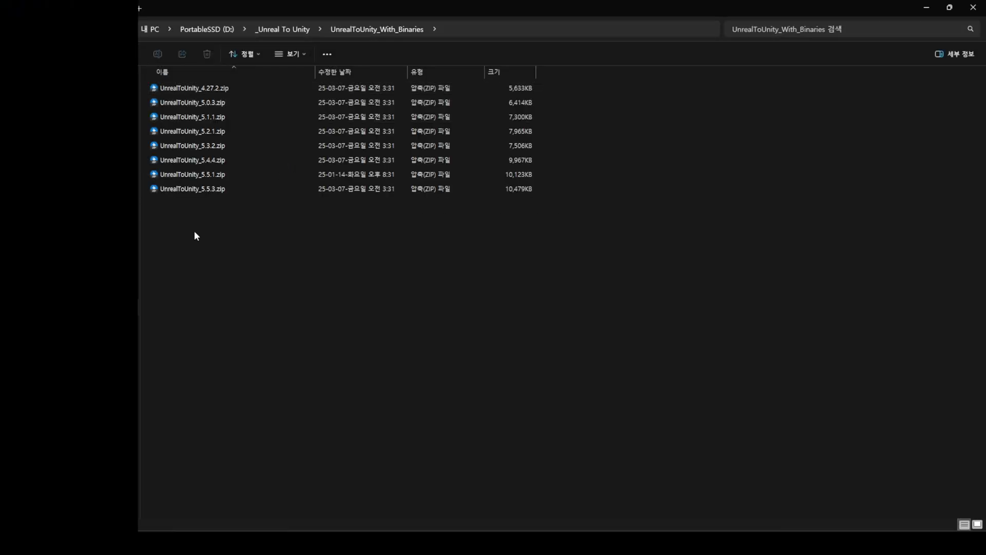
pyautogui.click(208, 189)
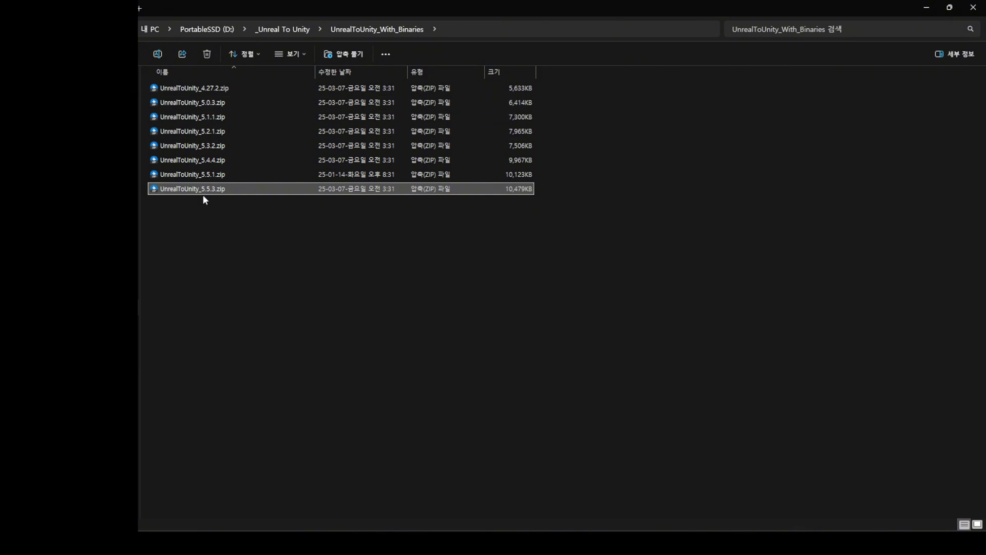
pyautogui.click(225, 174)
pyautogui.moveTo(226, 174); pyautogui.dragTo(216, 179)
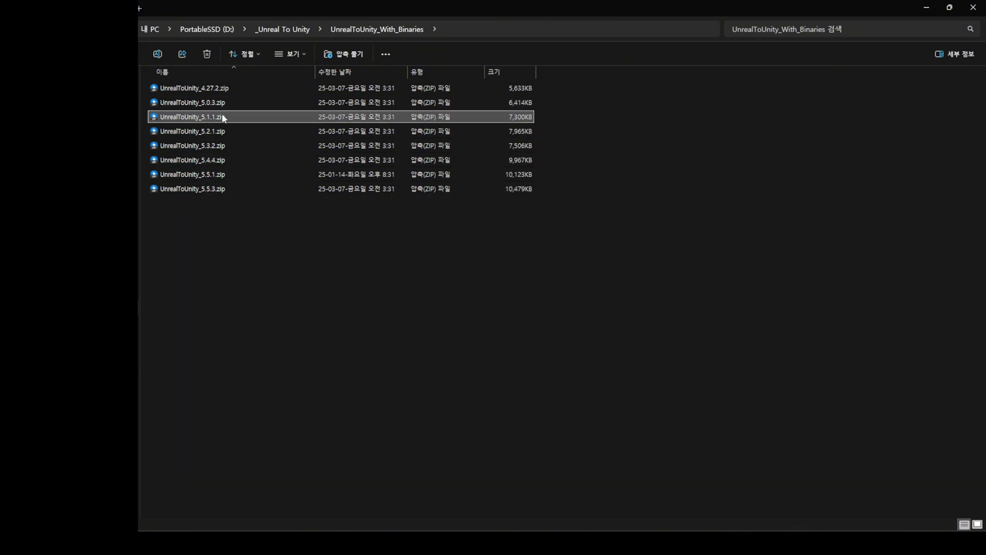
pyautogui.rightClick(200, 164)
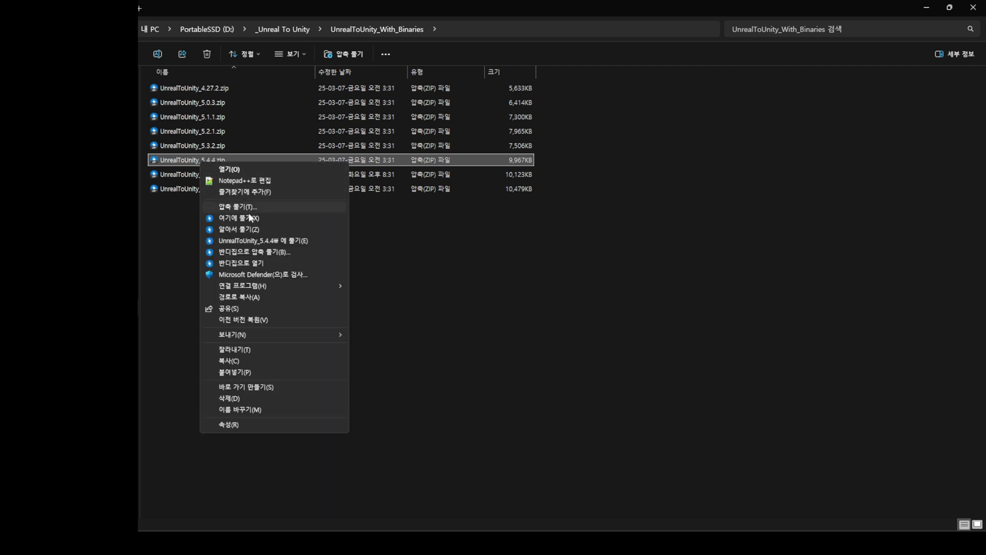
pyautogui.click(286, 241)
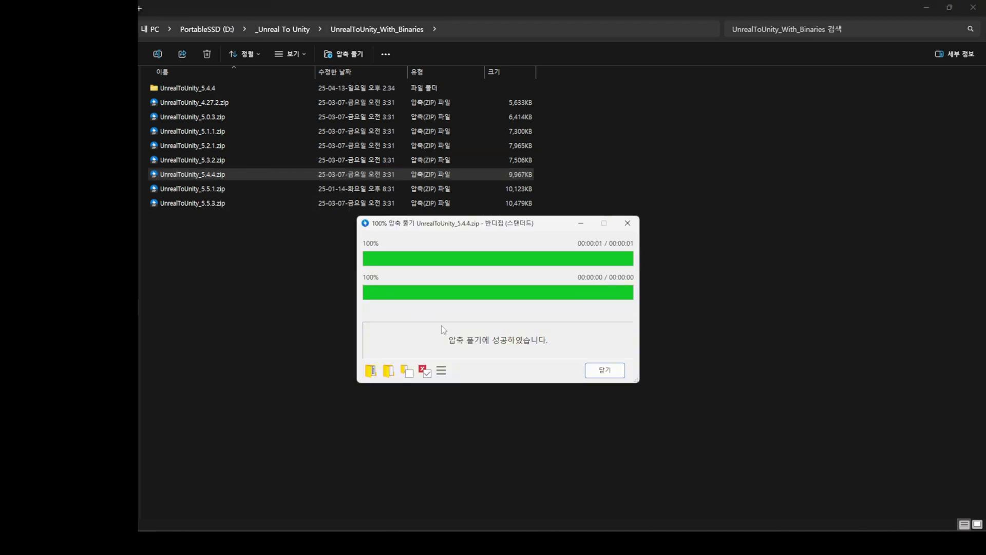
pyautogui.click(596, 373)
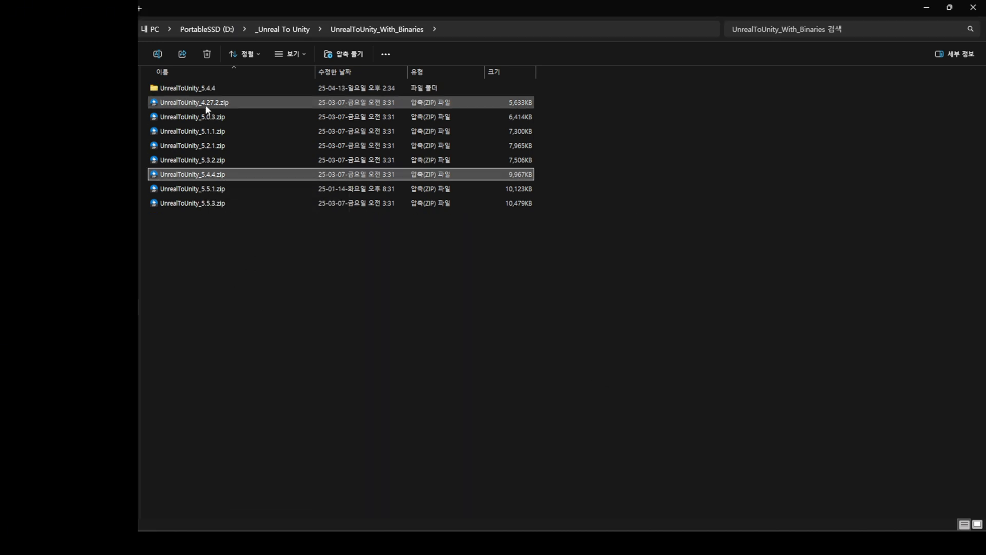
# Rename the extracted UnrealToUnity_5.4.4 folder to UnrealToUnity and open it
pyautogui.click(200, 89)
pyautogui.press('F2')
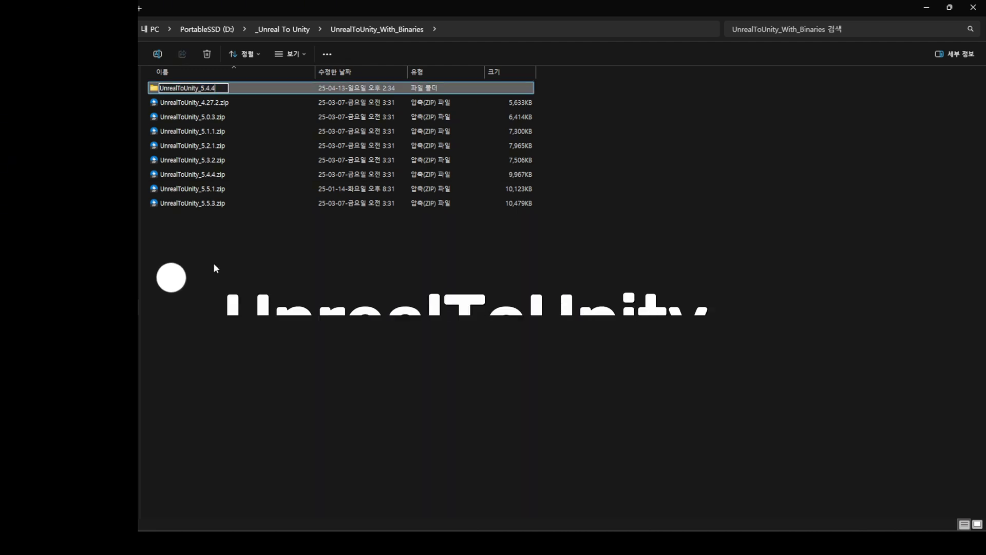
pyautogui.press('End')
pyautogui.press('BackSpace')
pyautogui.press('BackSpace')
pyautogui.press('BackSpace')
pyautogui.press('BackSpace')
pyautogui.press('BackSpace')
pyautogui.press('BackSpace')
pyautogui.press('Return')
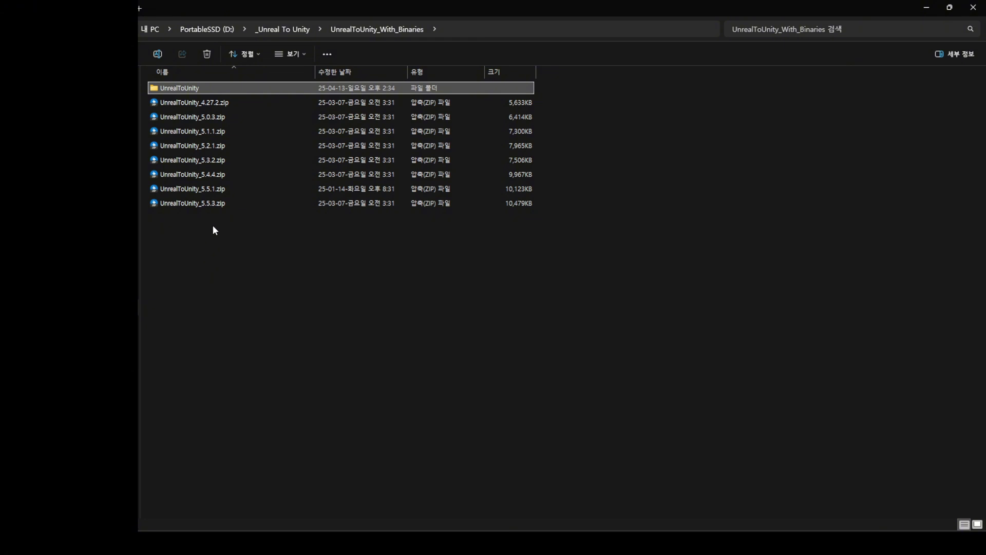
pyautogui.doubleClick(198, 90)
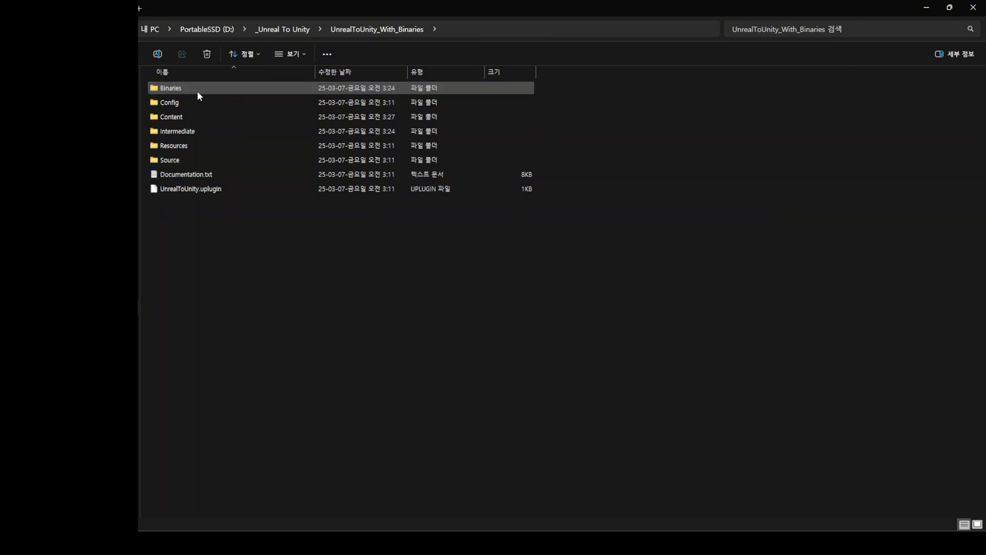
# Read the plugin's Documentation.txt in Notepad, then close it
pyautogui.doubleClick(210, 176)
pyautogui.scroll(-1, 580, 154)
pyautogui.scroll(-5, 572, 214)
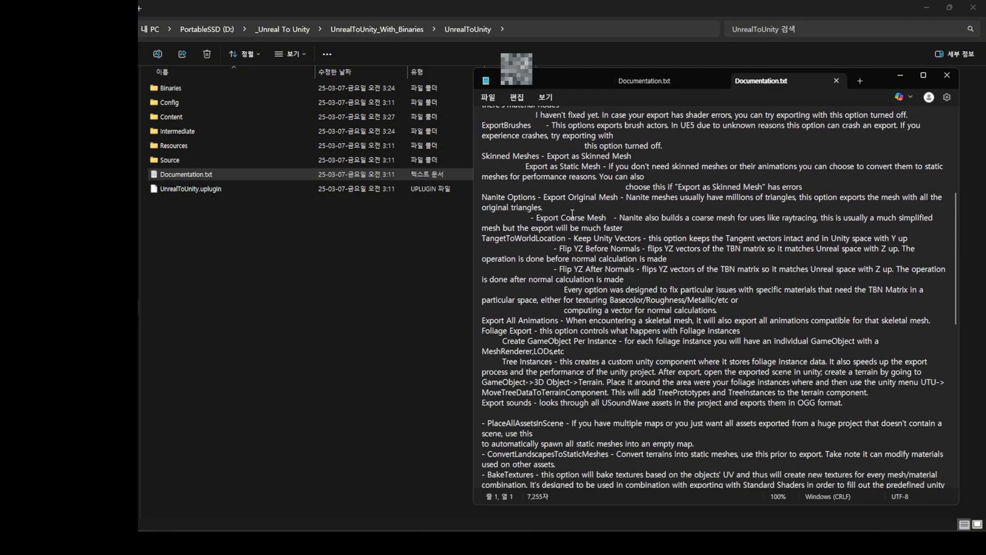
pyautogui.scroll(-10, 572, 214)
pyautogui.scroll(13, 572, 214)
pyautogui.scroll(6, 572, 213)
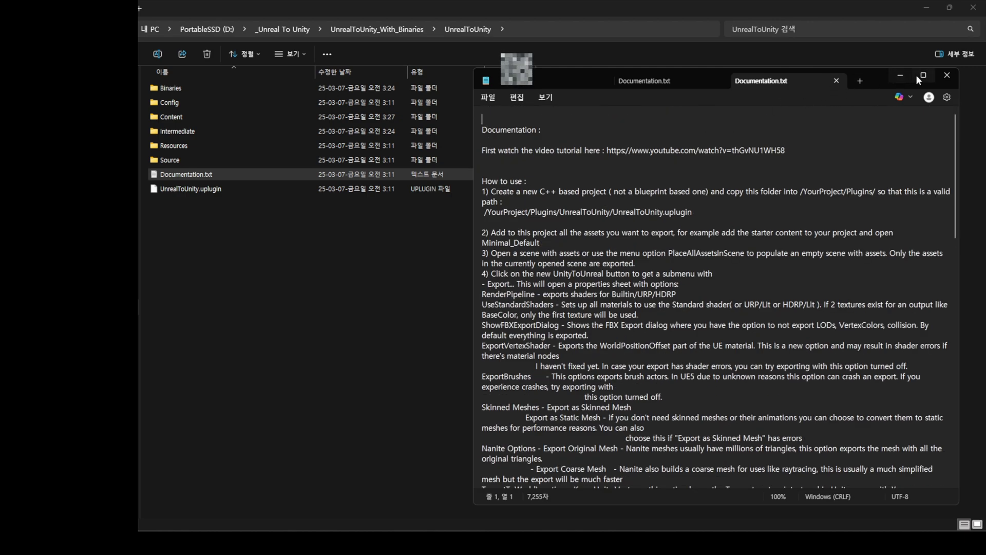
pyautogui.click(946, 77)
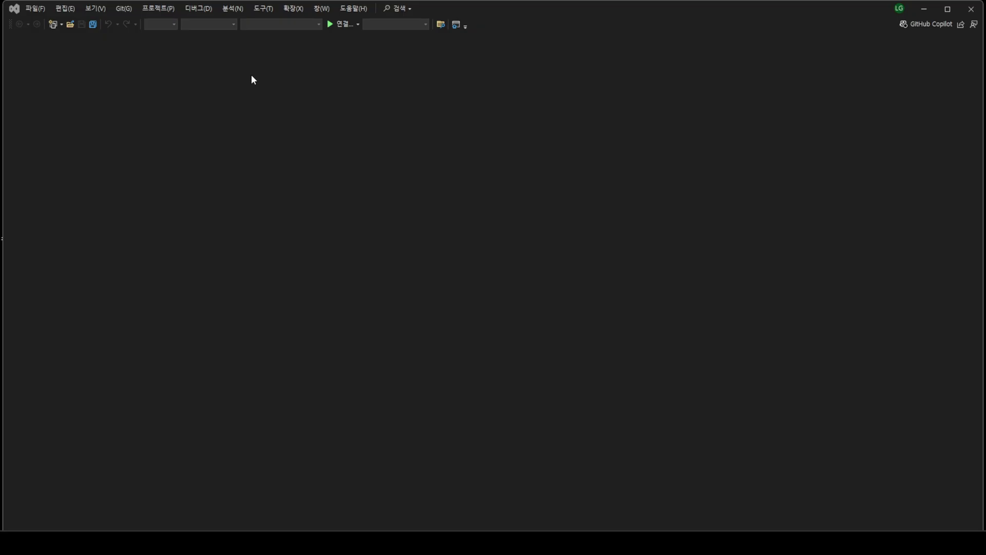
# Use Tools > Get Tools and Features to view the Desktop development with C++ workload details
pyautogui.click(270, 9)
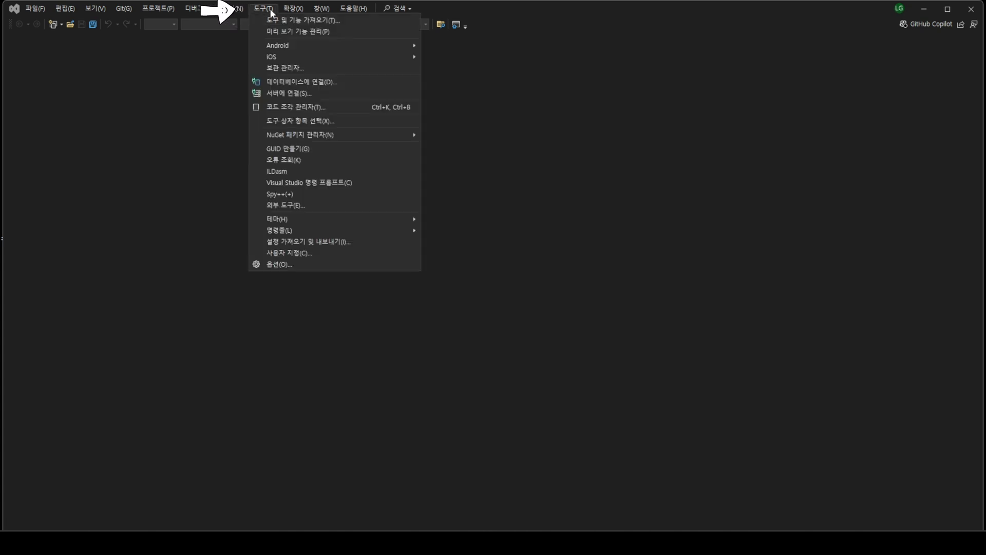
pyautogui.click(372, 20)
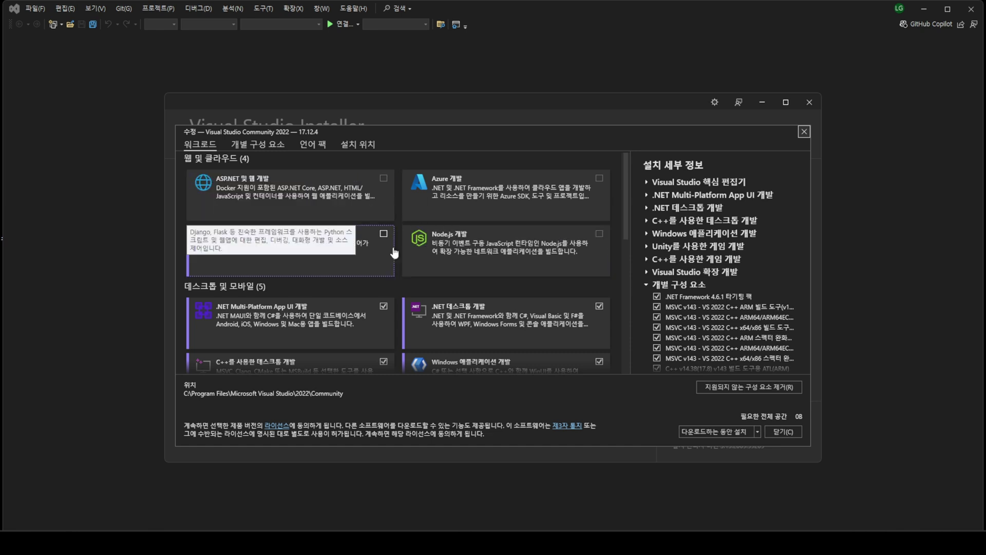
pyautogui.scroll(-3, 399, 263)
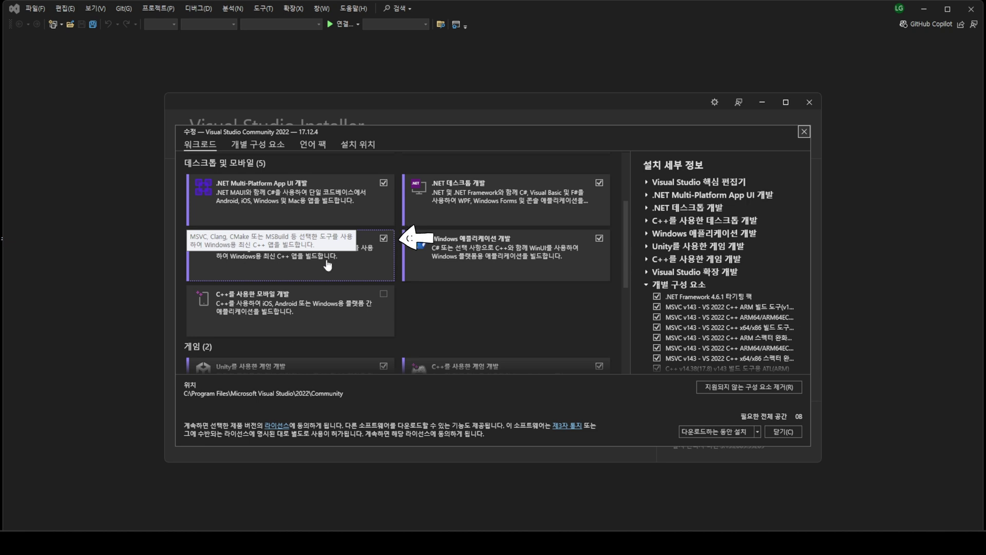
pyautogui.click(378, 278)
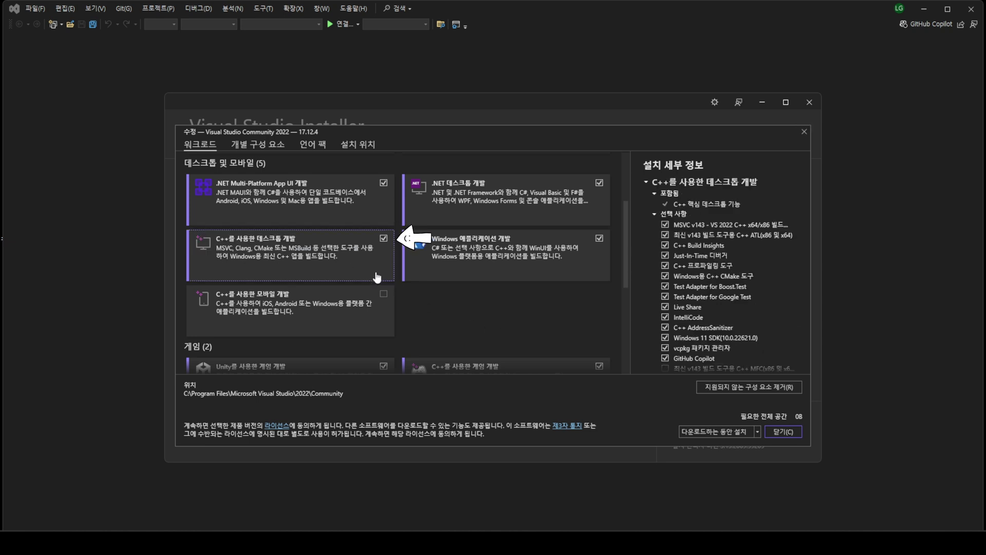
pyautogui.scroll(-5, 560, 301)
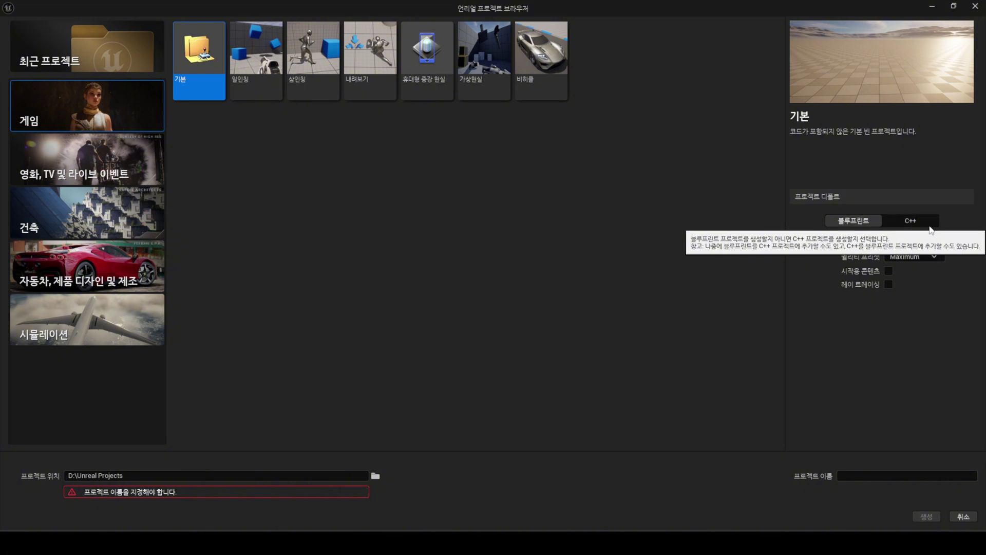
# Switch the Blank Games template to C++ and name the project UnrealToUnity
pyautogui.click(897, 222)
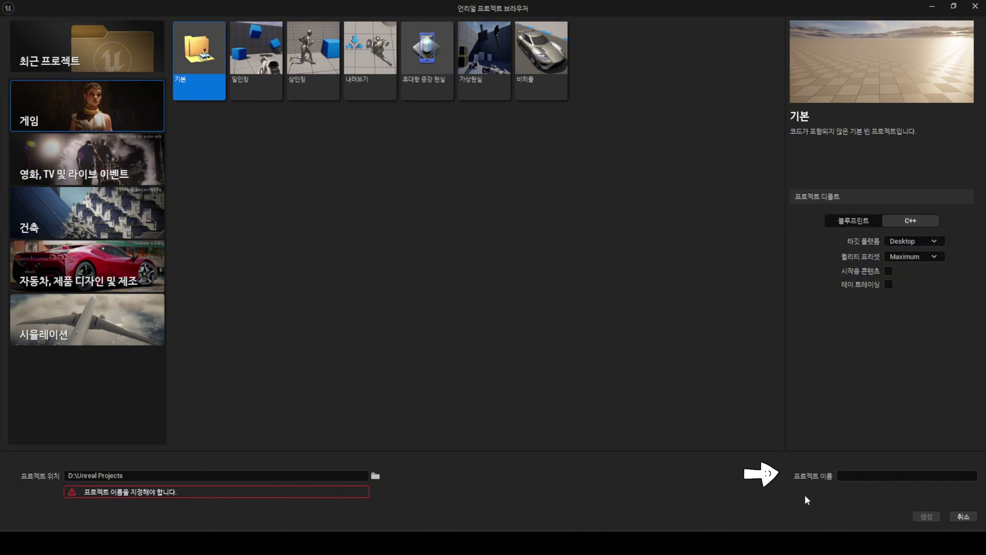
pyautogui.click(861, 479)
pyautogui.write('UnrealToUnity')
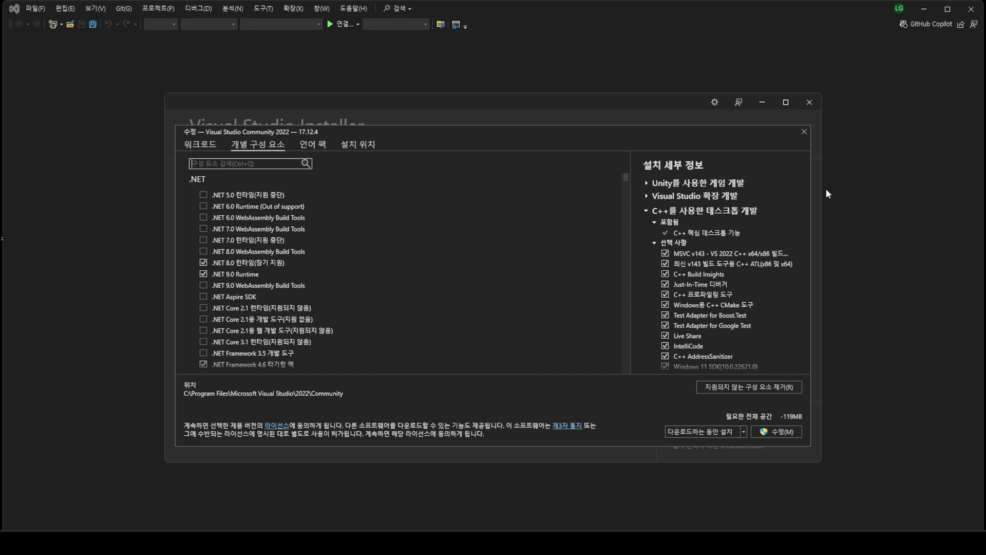
# Search the individual components for 14 to locate the v14.38 (17.8) MSVC build tools
pyautogui.write('14.38')
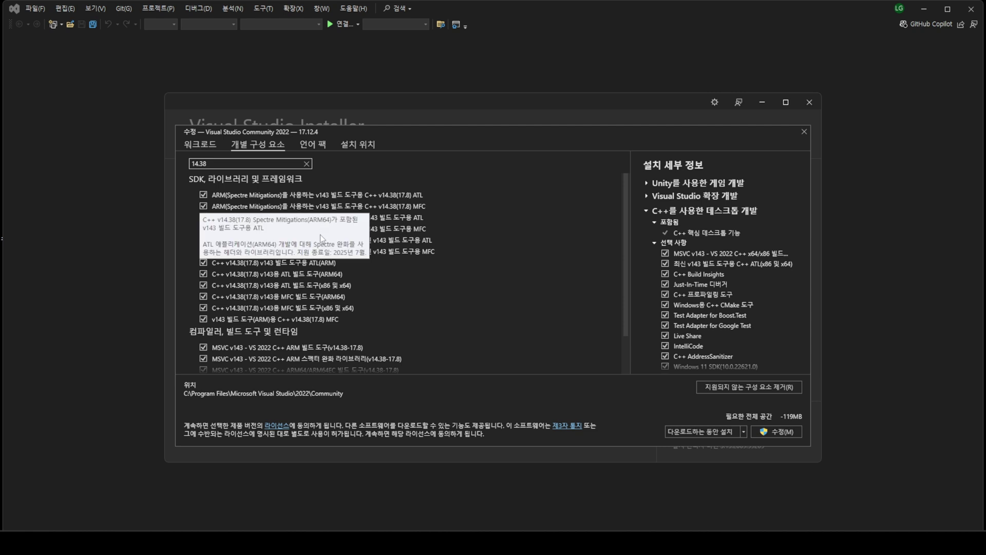
pyautogui.moveTo(325, 265)
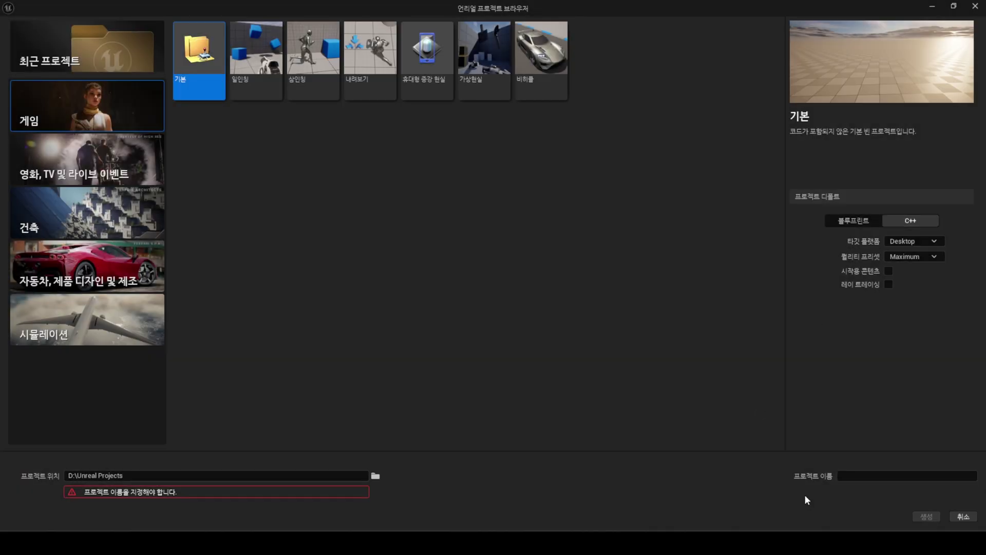
# Create the UnrealToUnity C++ project in D:\Unreal Projects and view its Content Browser
pyautogui.click(863, 475)
pyautogui.write('UnrealToUnity')
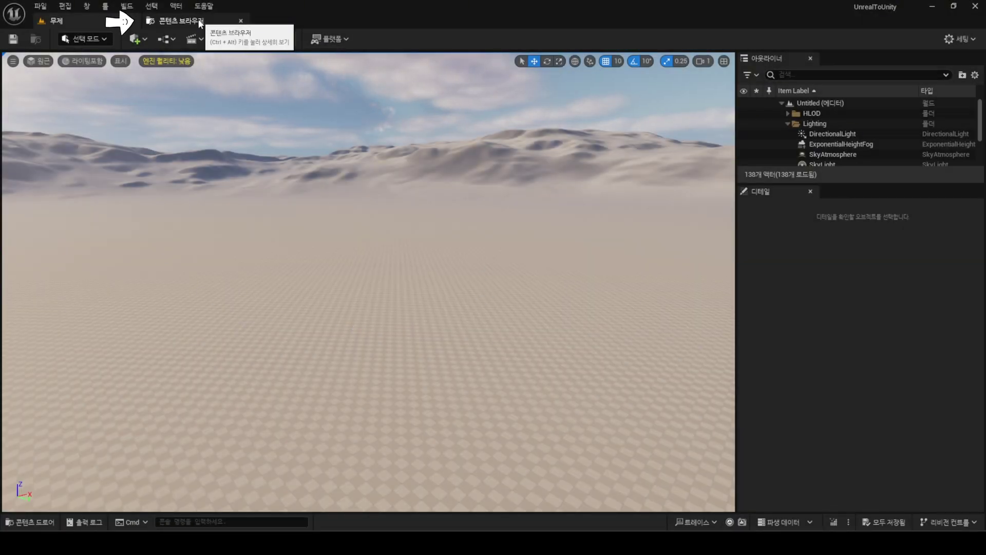
pyautogui.click(213, 18)
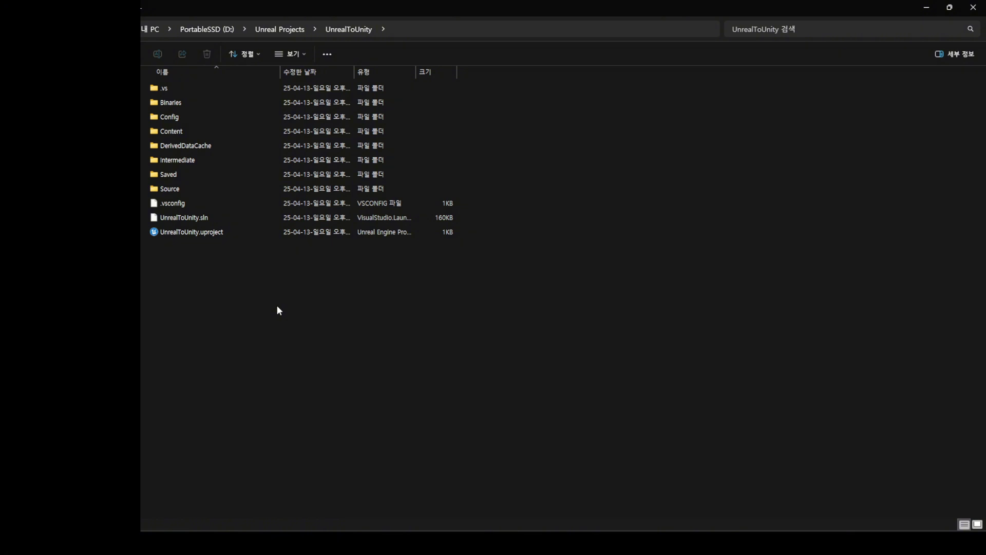
# Create a Plugins folder in the project and paste the UnrealToUnity plugin folder into it
pyautogui.rightClick(195, 263)
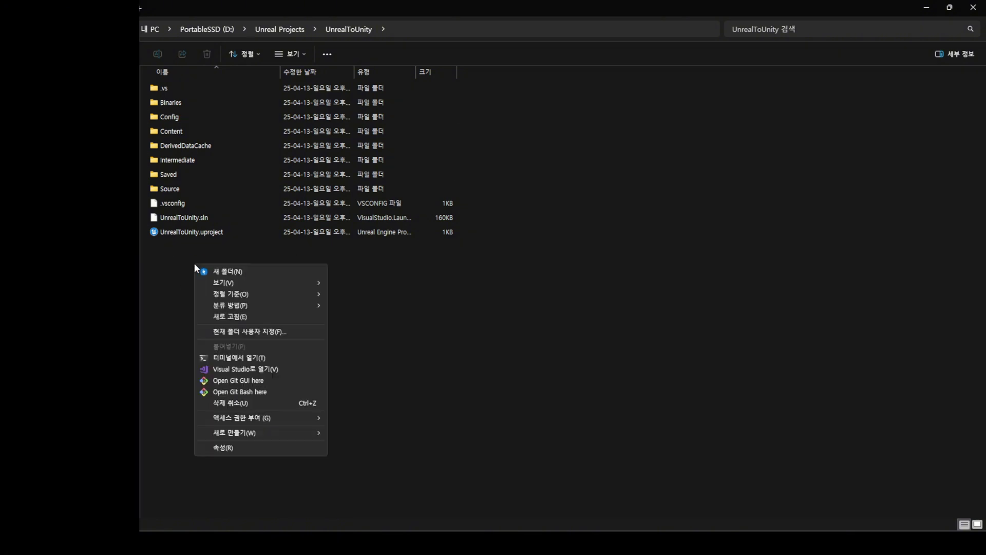
pyautogui.click(246, 274)
pyautogui.write('Plugins')
pyautogui.press('Return')
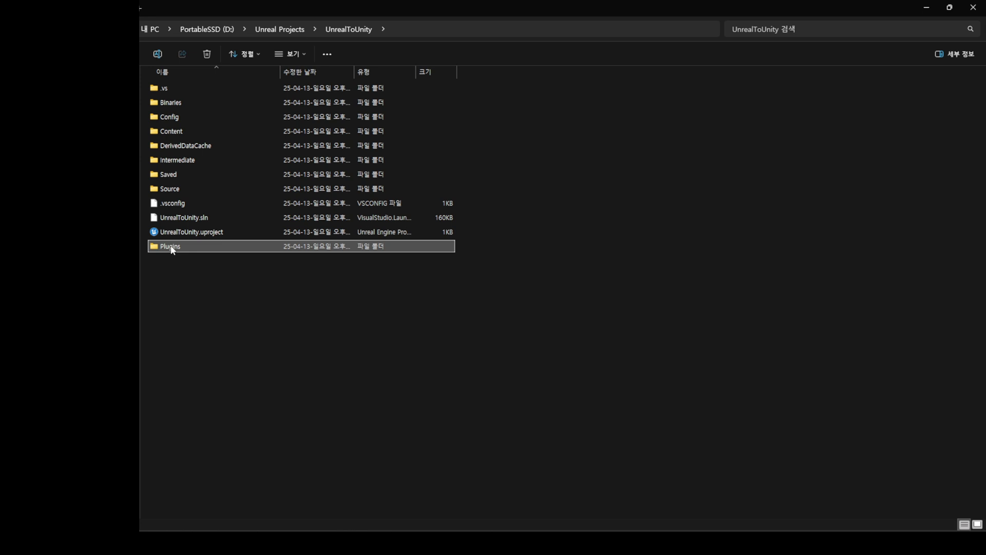
pyautogui.doubleClick(175, 246)
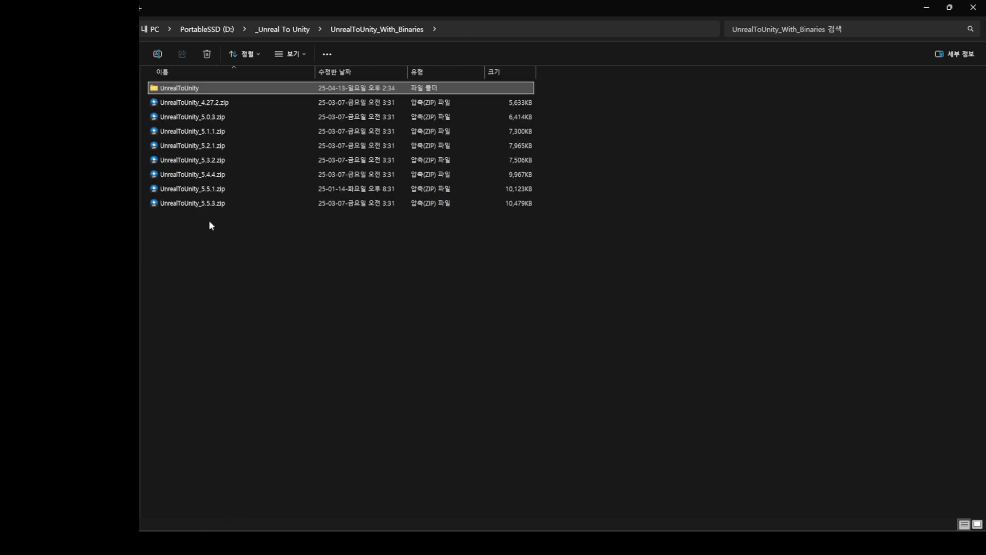
pyautogui.click(195, 90)
pyautogui.hotkey('ctrl', 'v')
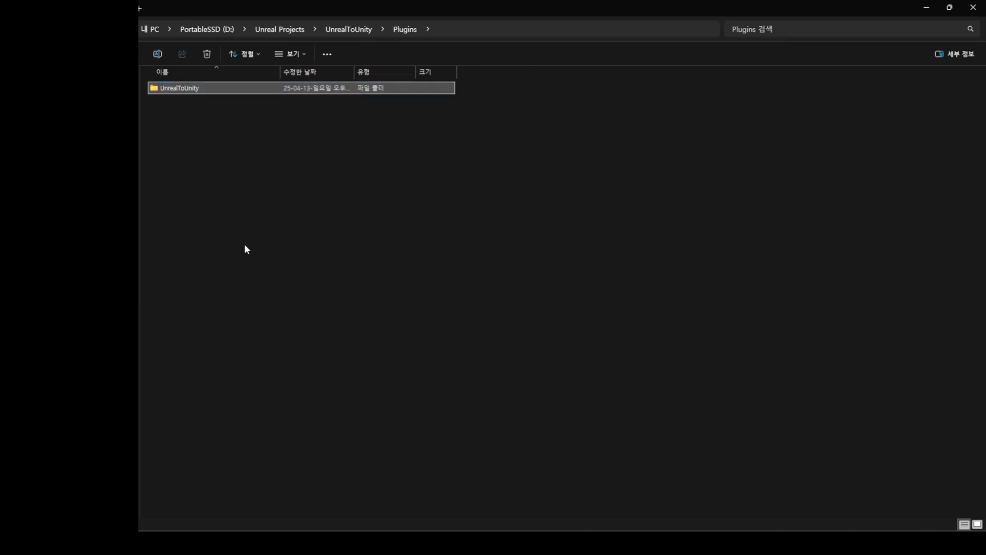
# Check that the plugin sits inside Plugins, then select UnrealToUnity.uproject
pyautogui.click(342, 29)
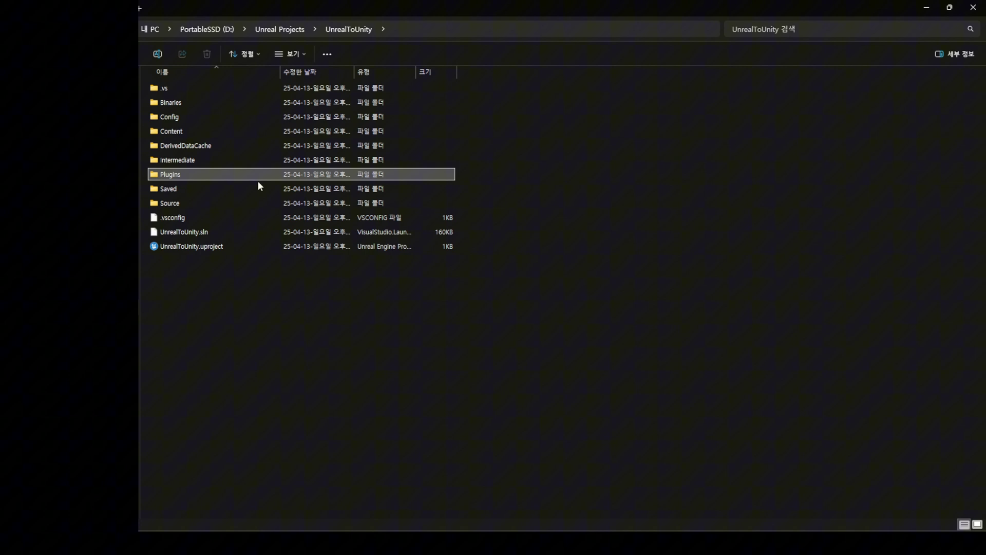
pyautogui.doubleClick(200, 177)
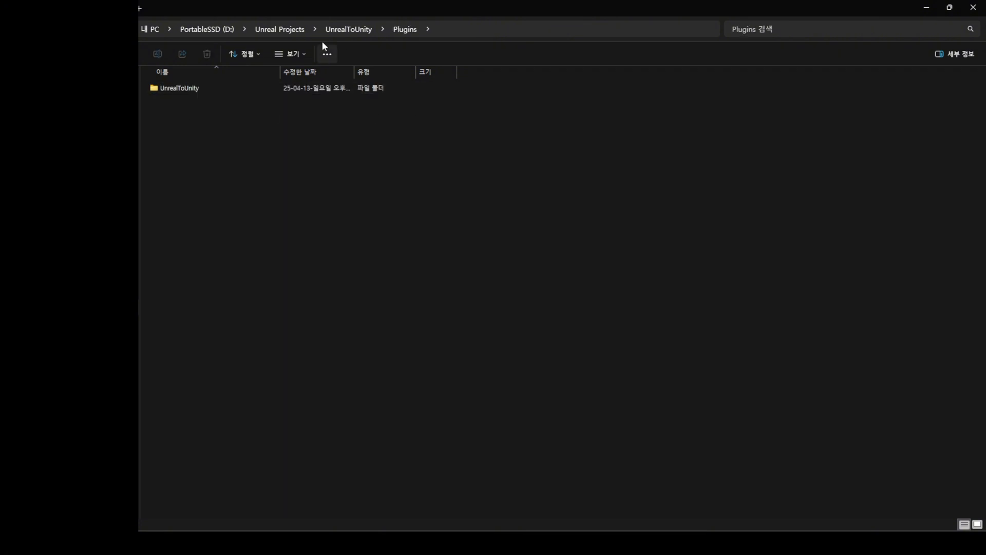
pyautogui.click(334, 32)
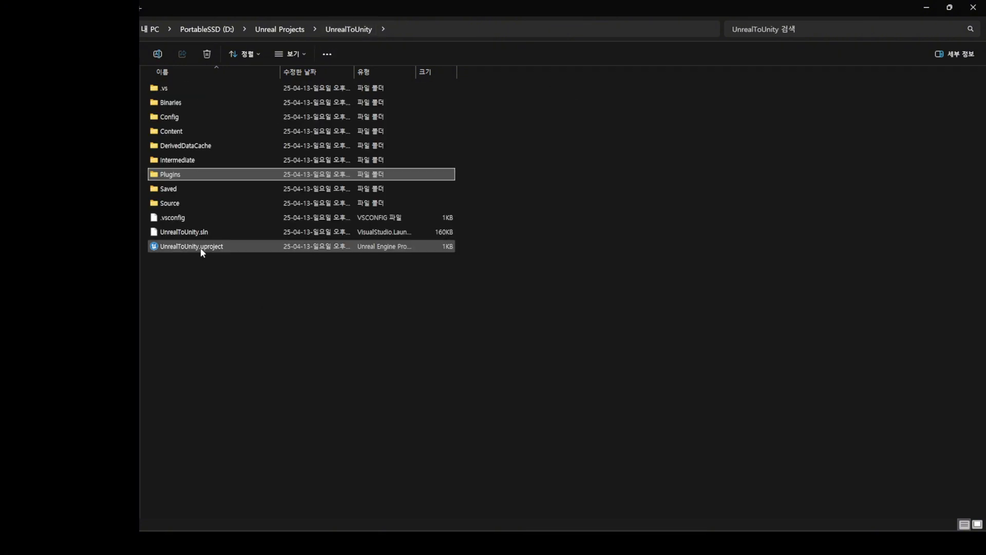
pyautogui.click(202, 249)
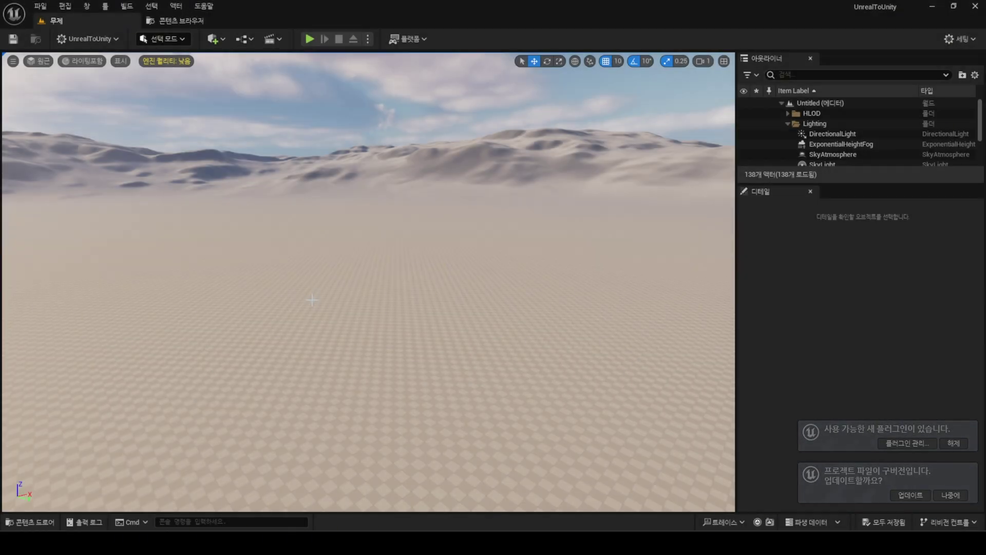
# Check the UnrealToUnity toolbar menu lists ExportToUnity, then show the empty Content Browser
pyautogui.click(118, 41)
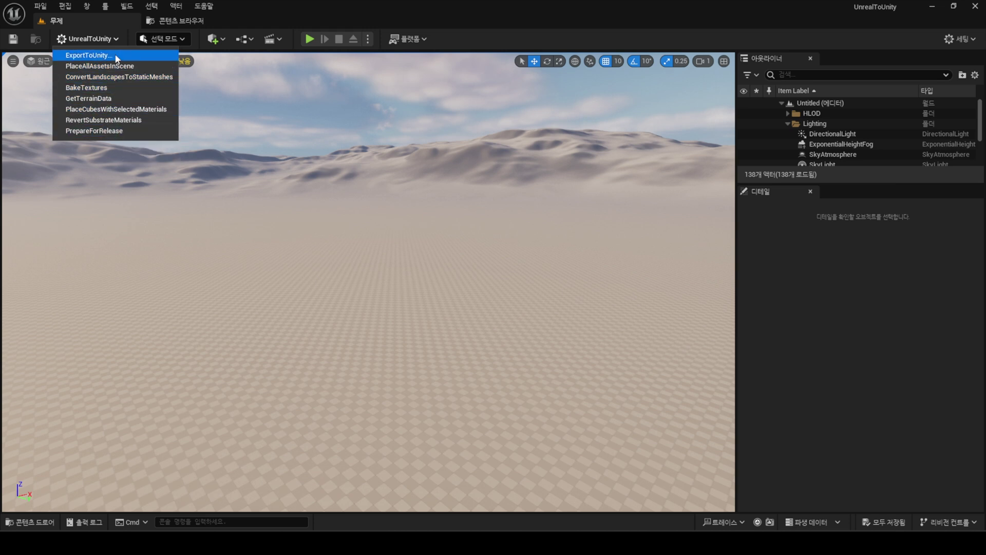
pyautogui.click(117, 37)
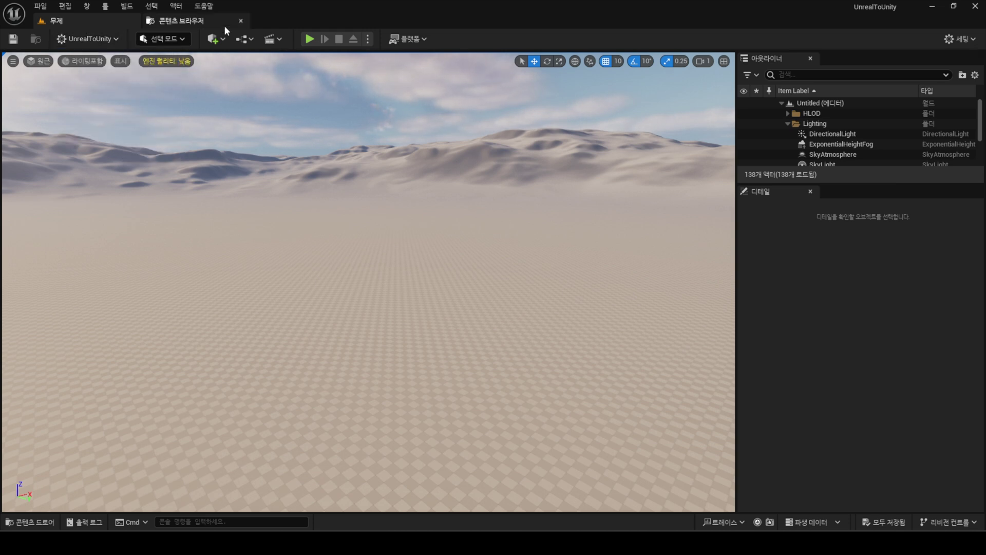
pyautogui.click(177, 21)
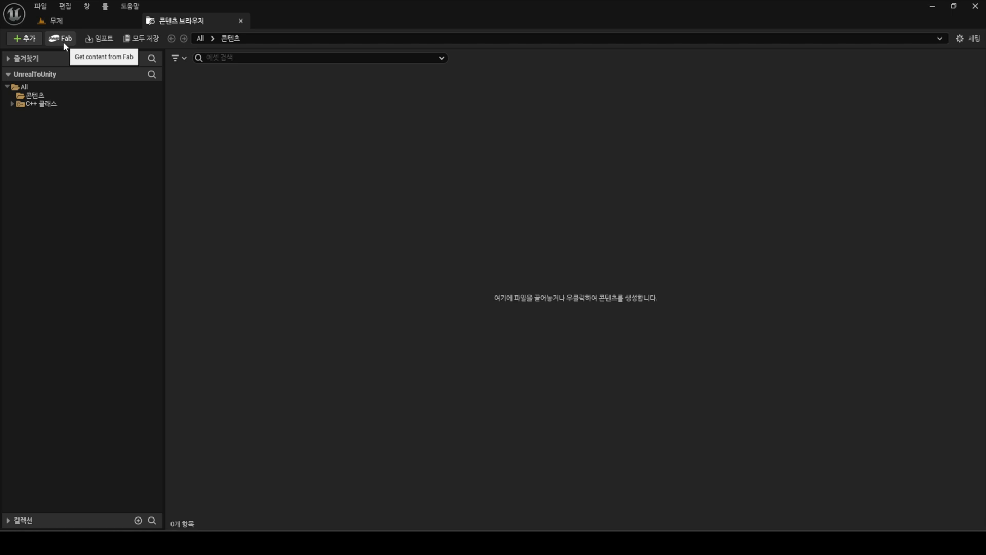
# Find the Stylized - Nanite Dungeon Pack in the Fab library and open its page
pyautogui.click(63, 42)
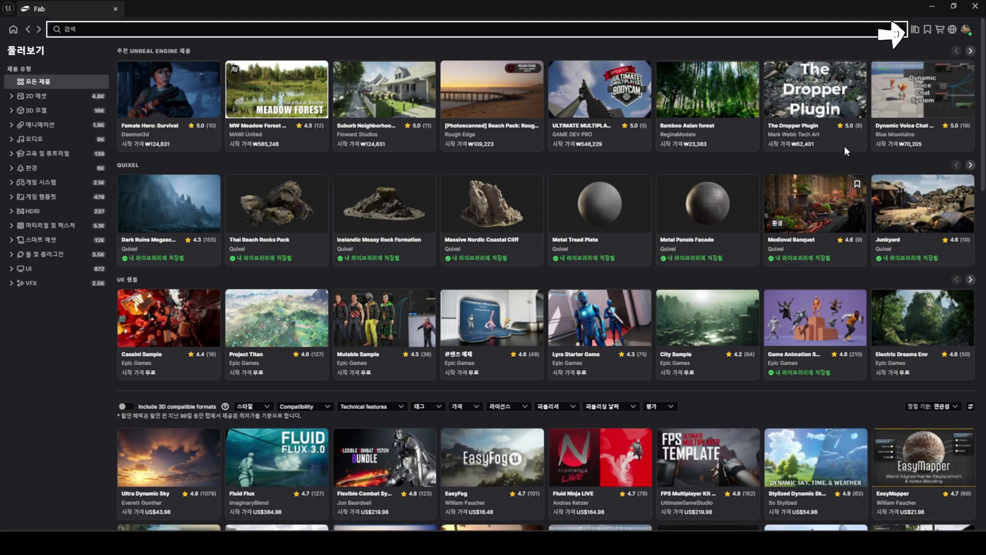
pyautogui.click(916, 35)
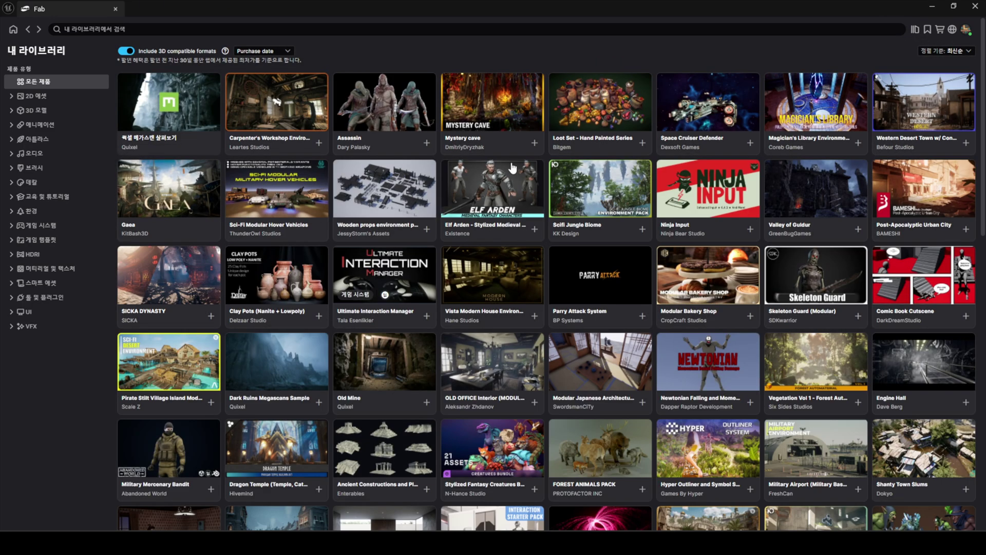
pyautogui.scroll(-5, 494, 370)
pyautogui.scroll(-5, 473, 349)
pyautogui.scroll(-4, 452, 334)
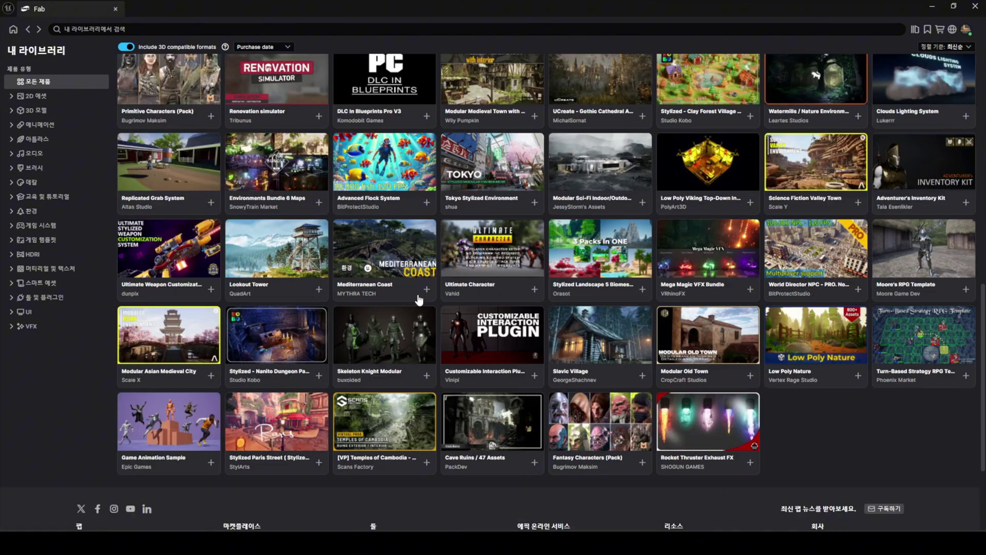
pyautogui.click(280, 339)
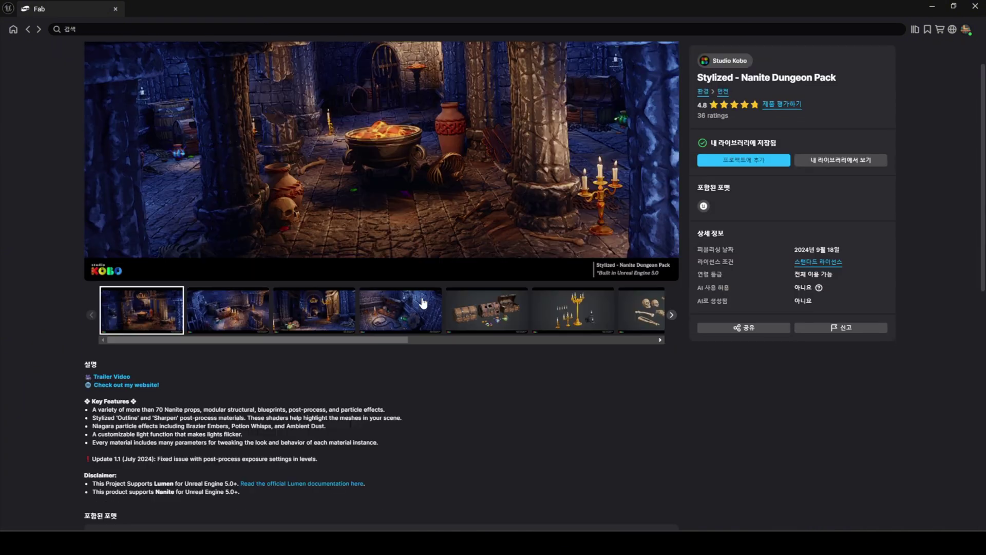
# Review the pack's compatibility details and add it to the current project
pyautogui.scroll(-5, 423, 297)
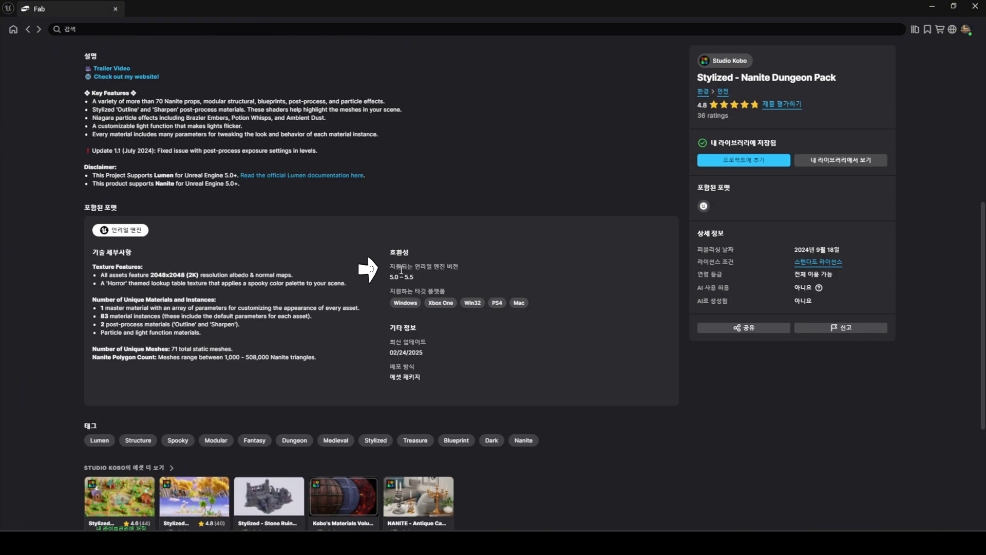
pyautogui.moveTo(397, 262); pyautogui.dragTo(95, 297)
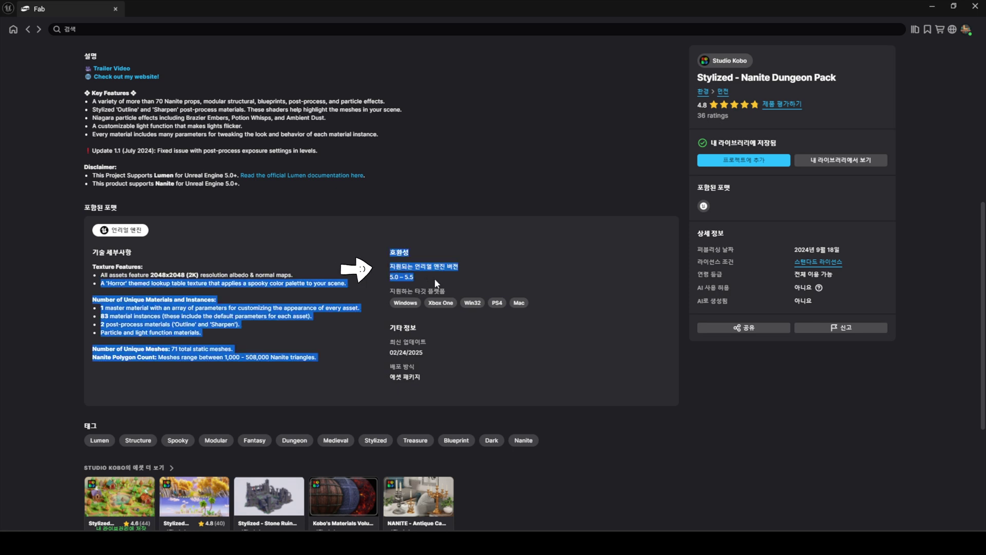
pyautogui.click(457, 282)
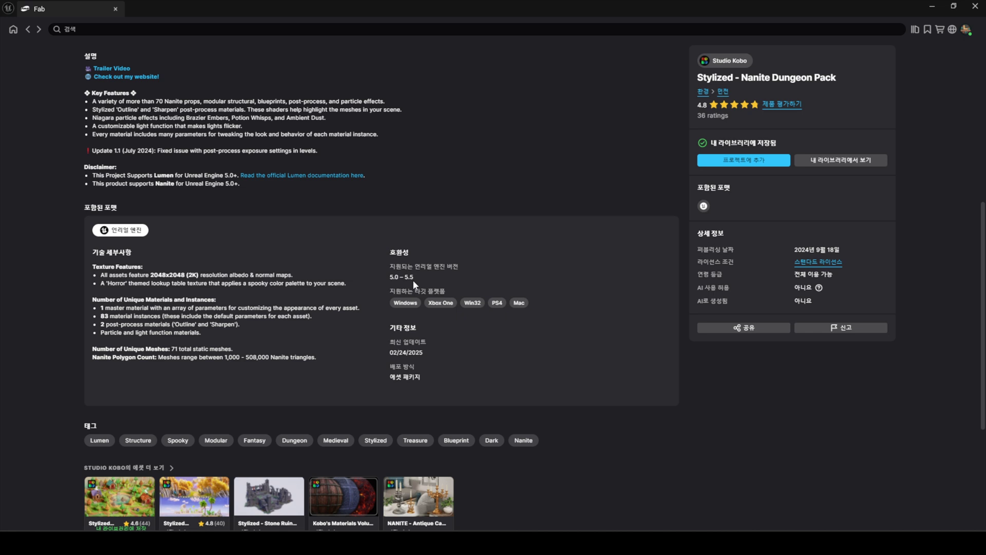
pyautogui.click(732, 165)
# Close Fab and open the L-Dungeon level from Kobo_Dungeon/Levels
pyautogui.click(980, 11)
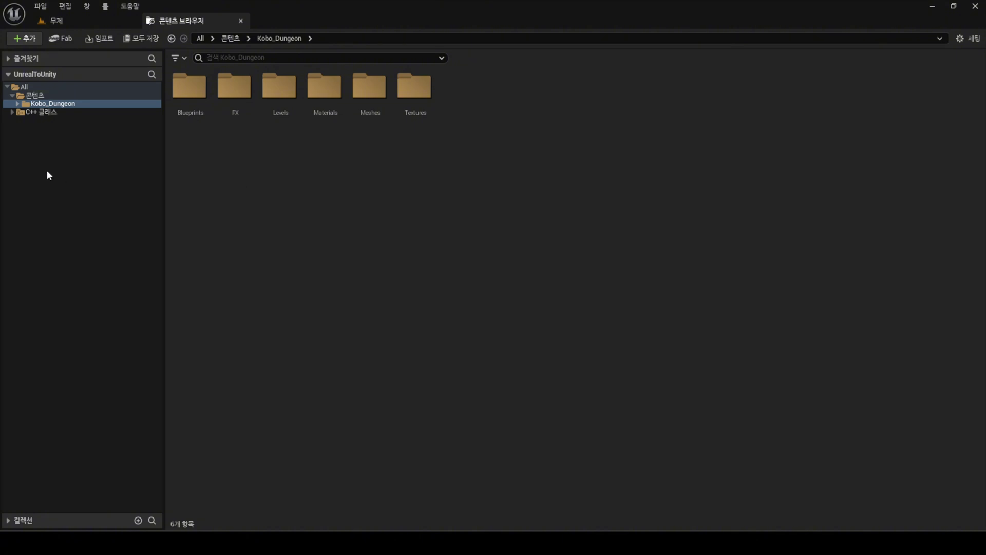
pyautogui.click(19, 105)
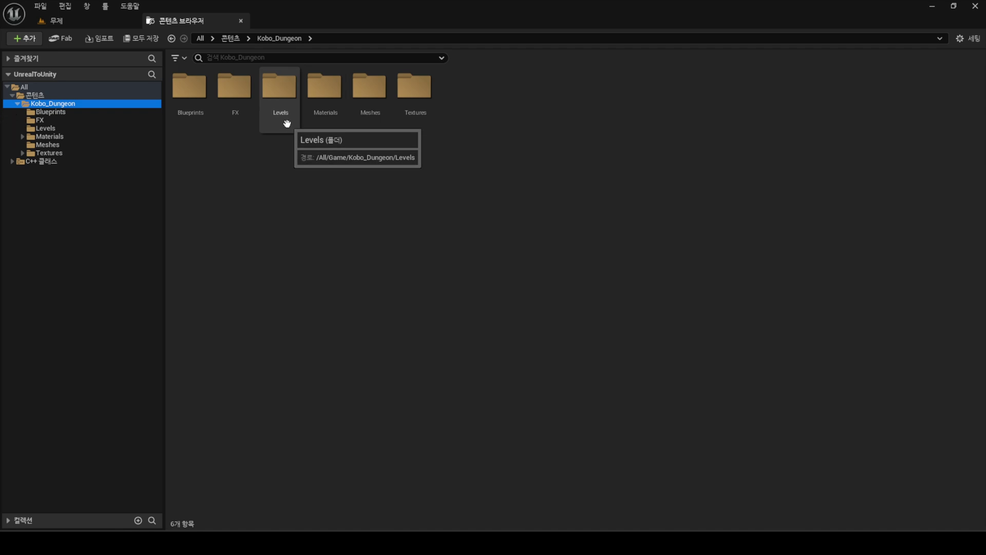
pyautogui.doubleClick(287, 123)
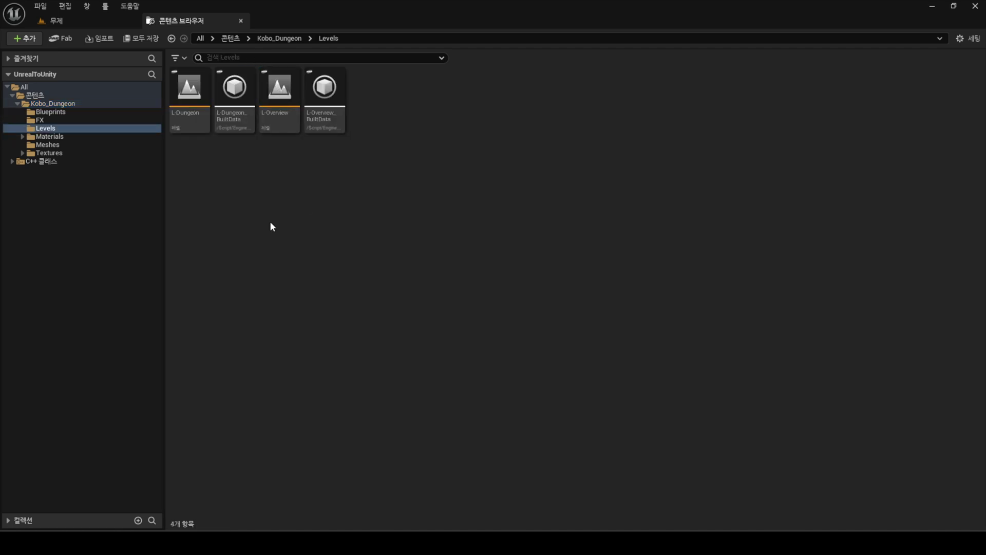
pyautogui.doubleClick(188, 97)
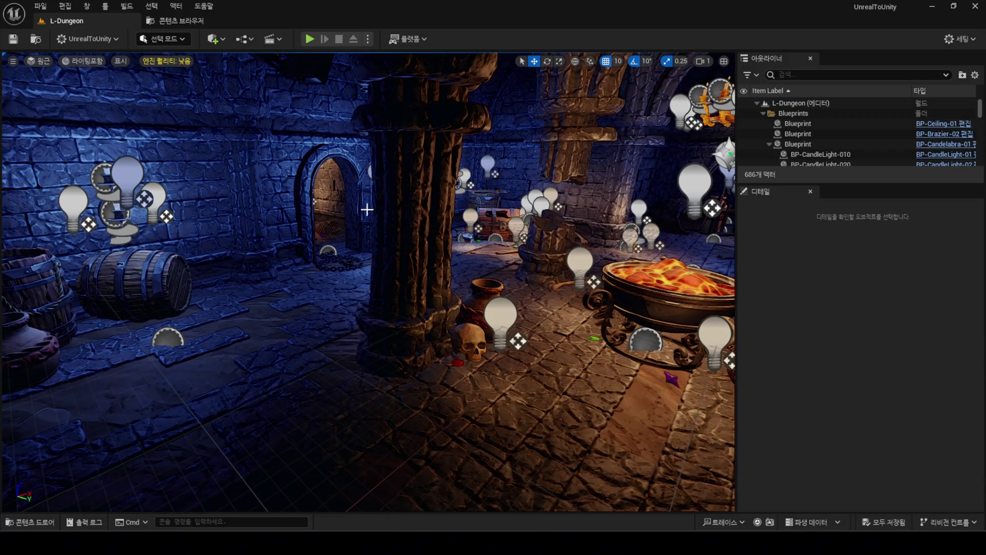
# Launch ExportToUnity and keep Universal Render Pipeline with CustomShaders
pyautogui.click(87, 43)
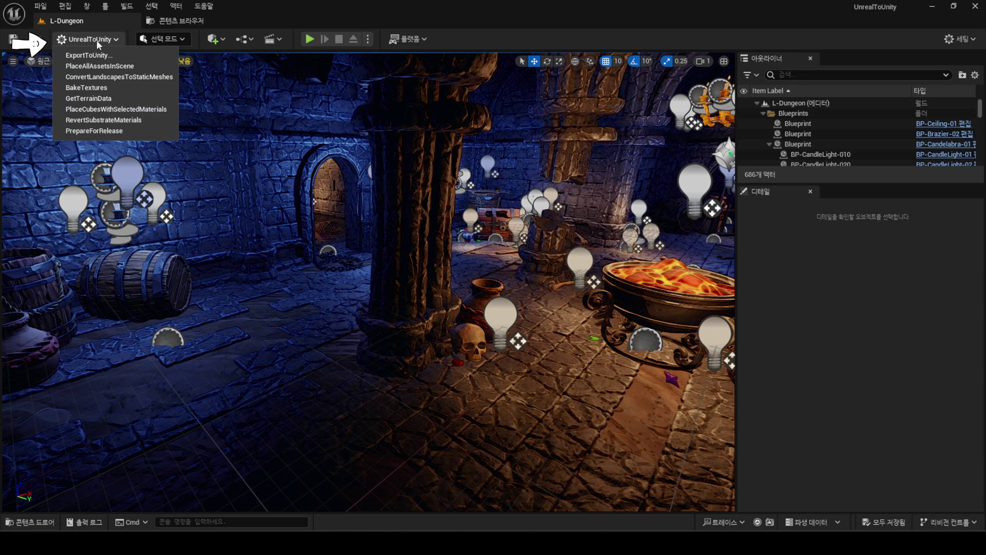
pyautogui.click(145, 55)
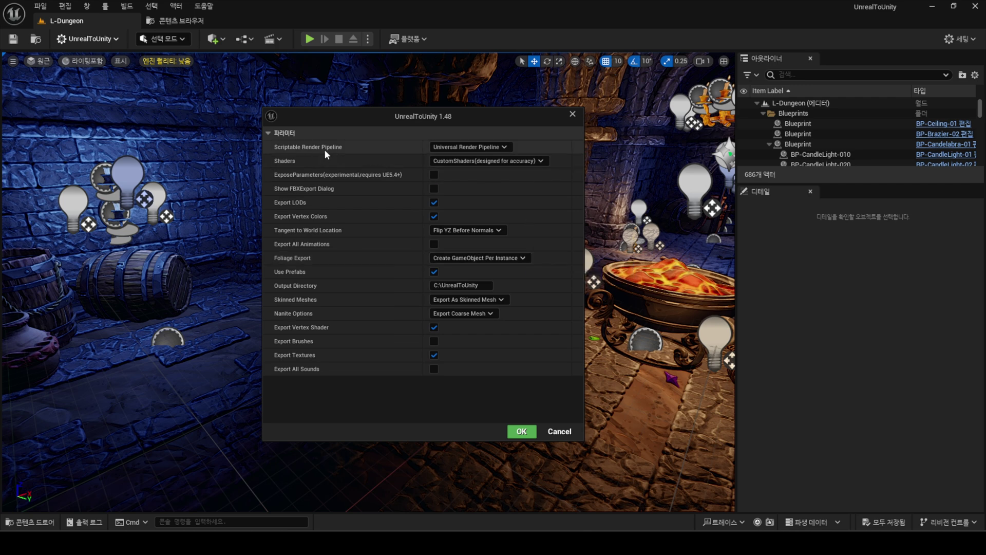
pyautogui.click(506, 147)
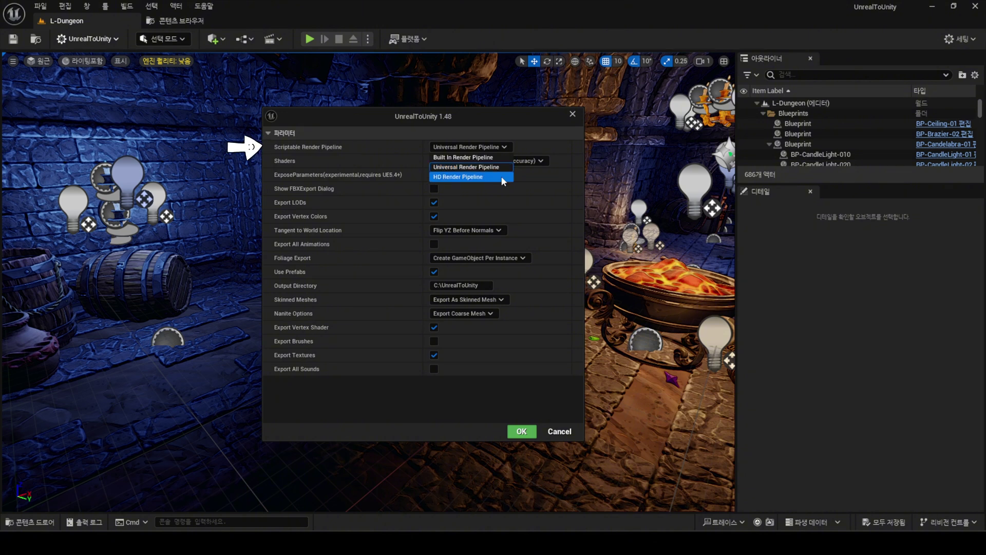
pyautogui.click(501, 167)
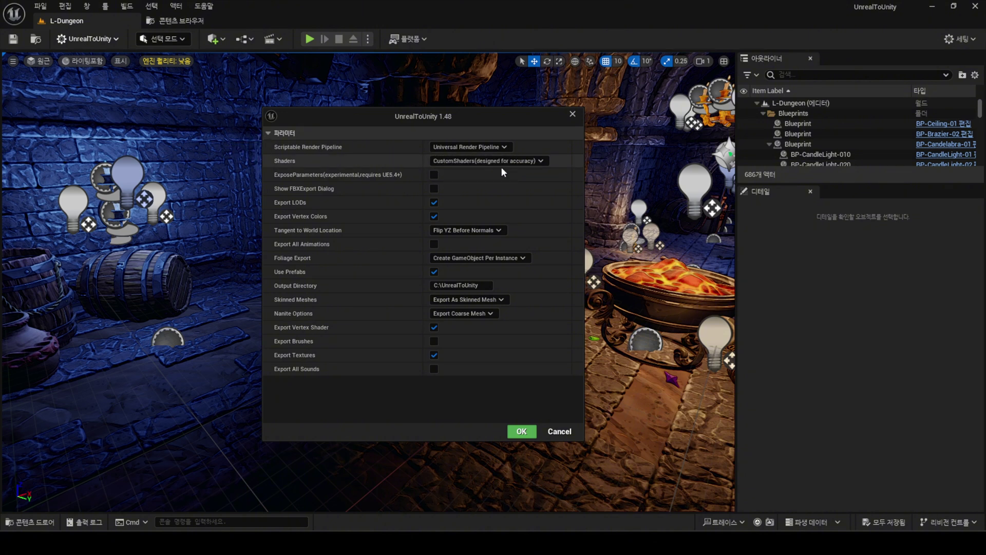
pyautogui.click(534, 162)
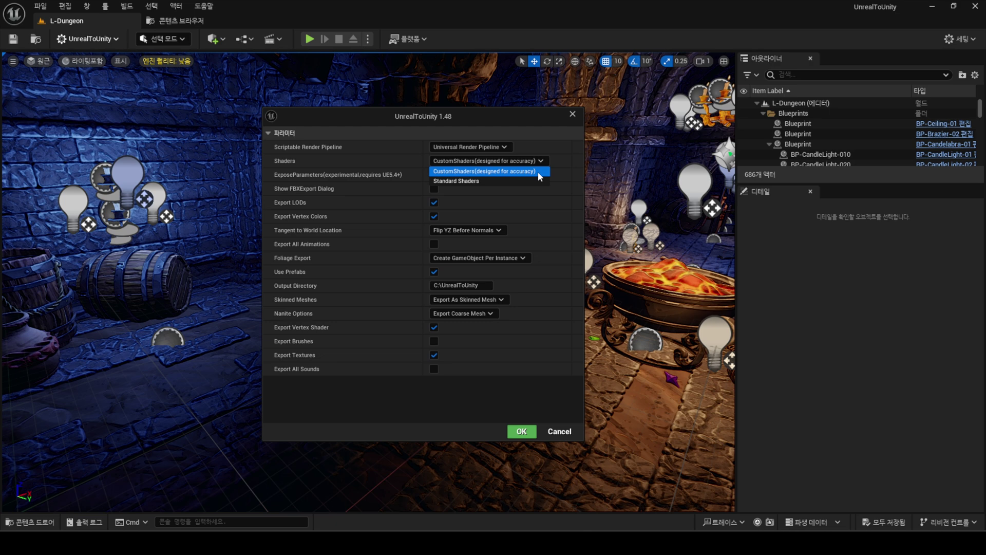
pyautogui.click(538, 171)
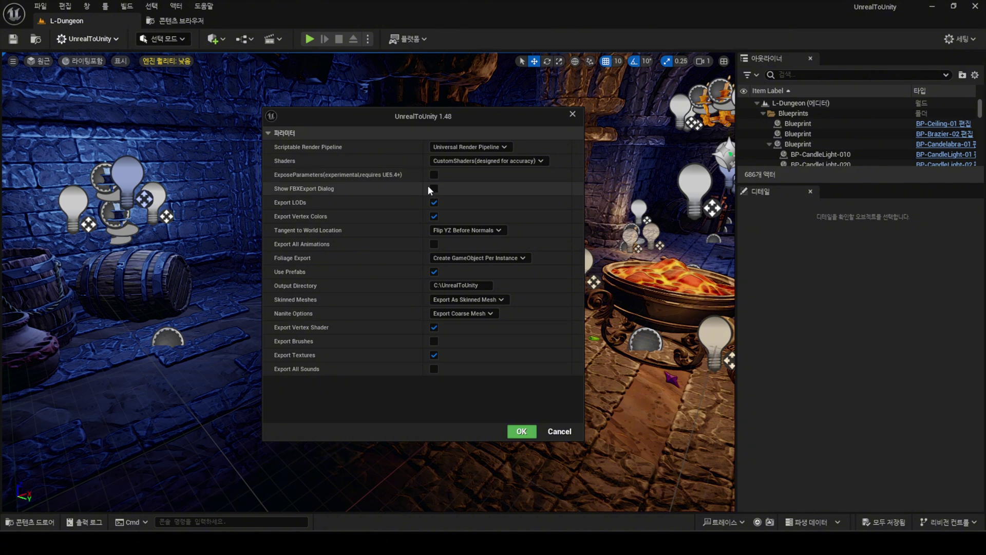
# Keep Flip YZ Before Normals, per-instance foliage, C:\UnrealToUnity output and Export Coarse Mesh
pyautogui.click(492, 232)
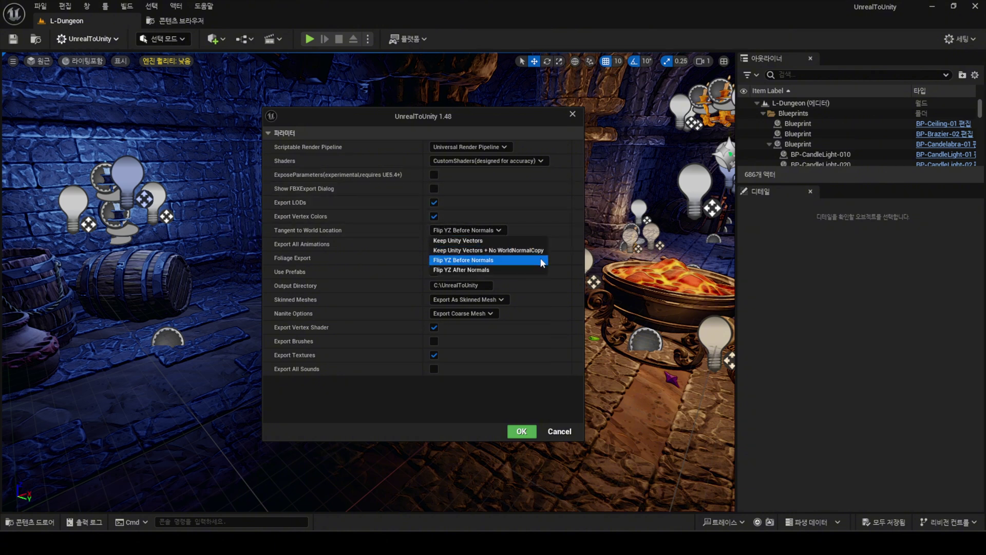
pyautogui.click(498, 261)
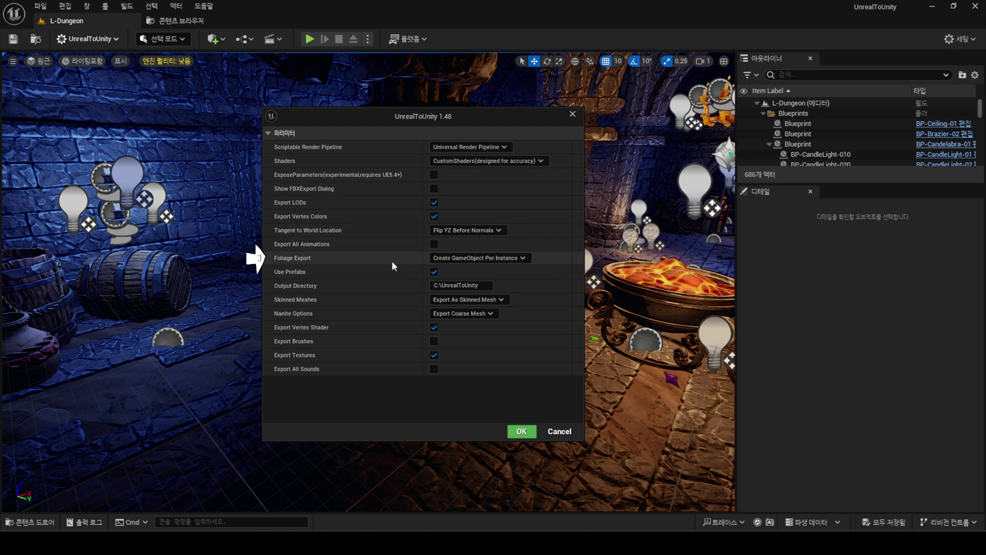
pyautogui.click(524, 258)
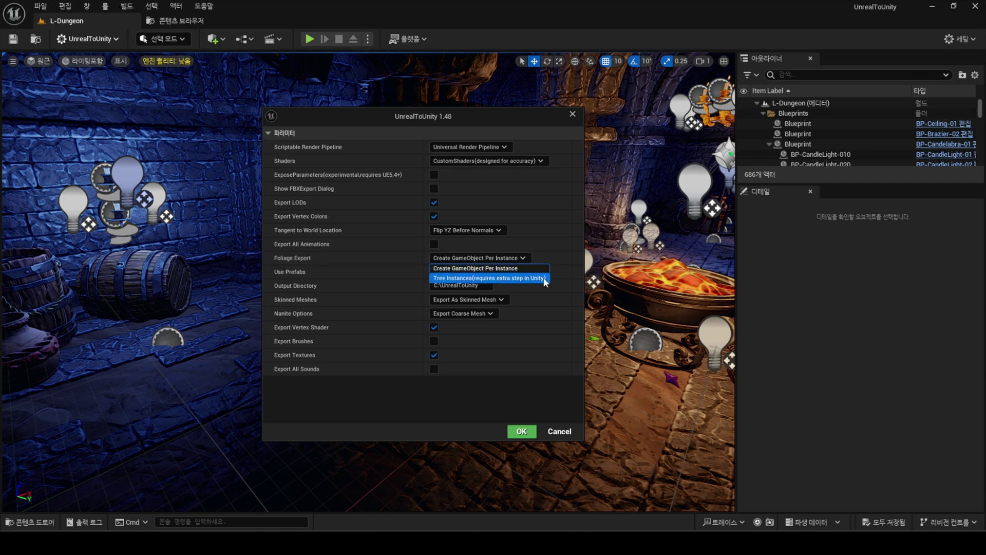
pyautogui.click(545, 265)
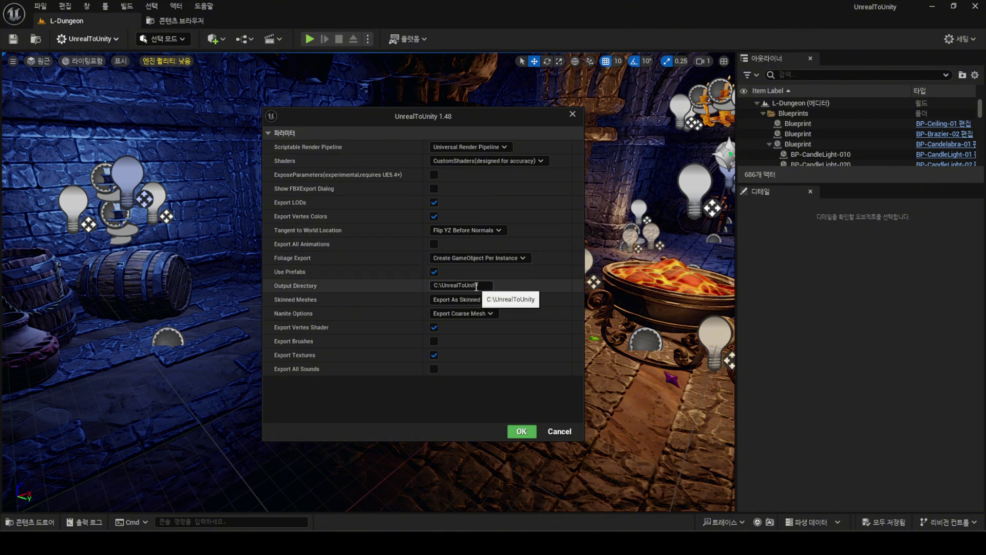
pyautogui.click(440, 288)
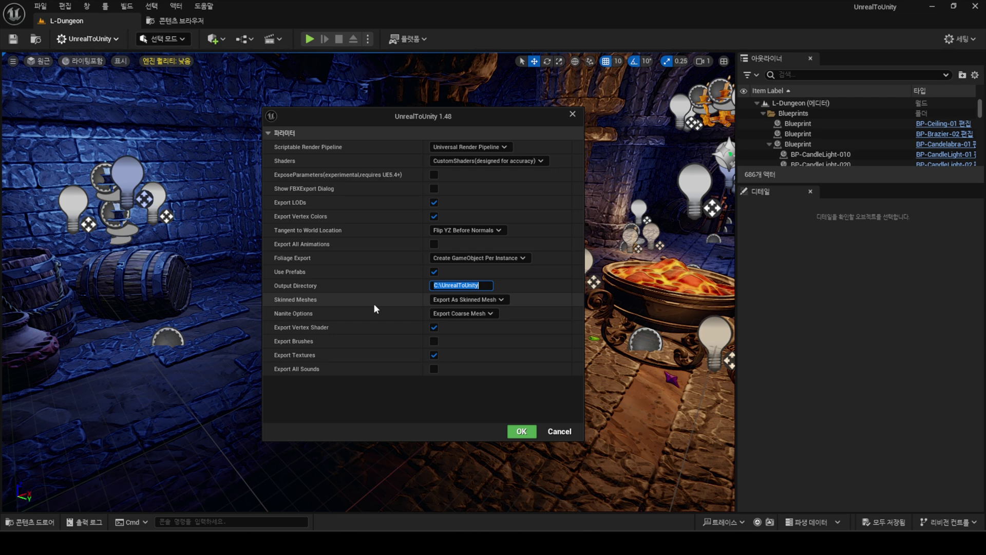
pyautogui.click(492, 314)
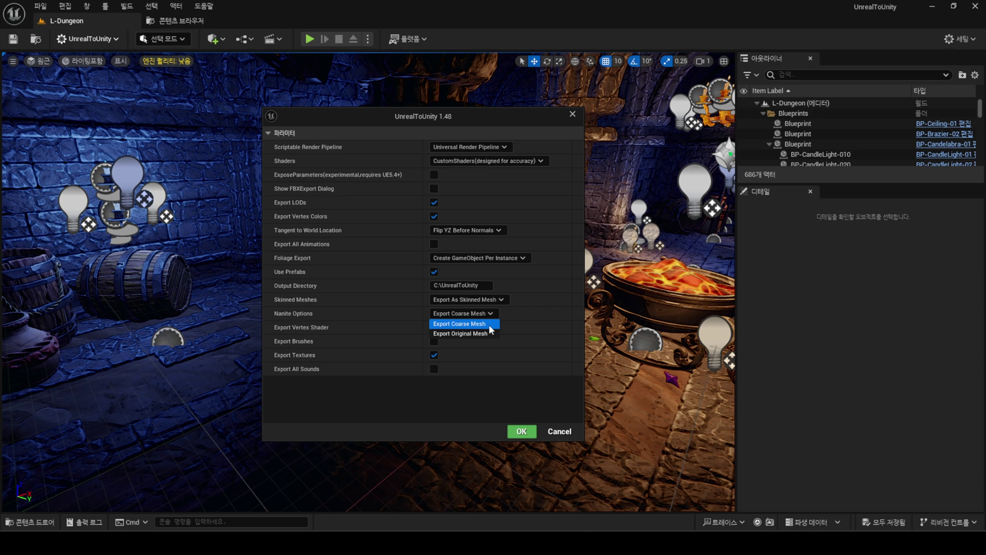
pyautogui.click(489, 326)
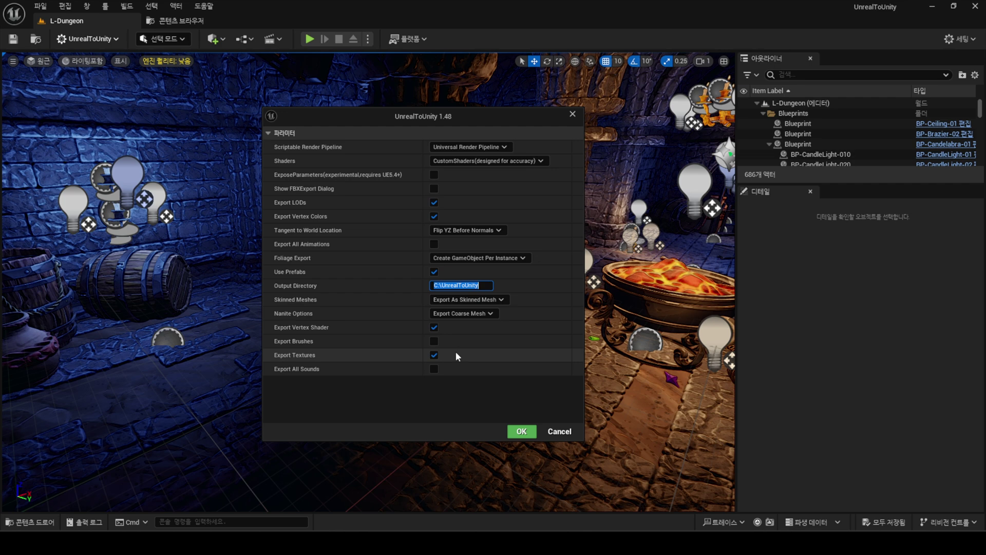
# Run the export, then open the Assets folder in C:\UnrealToUnity
pyautogui.click(522, 431)
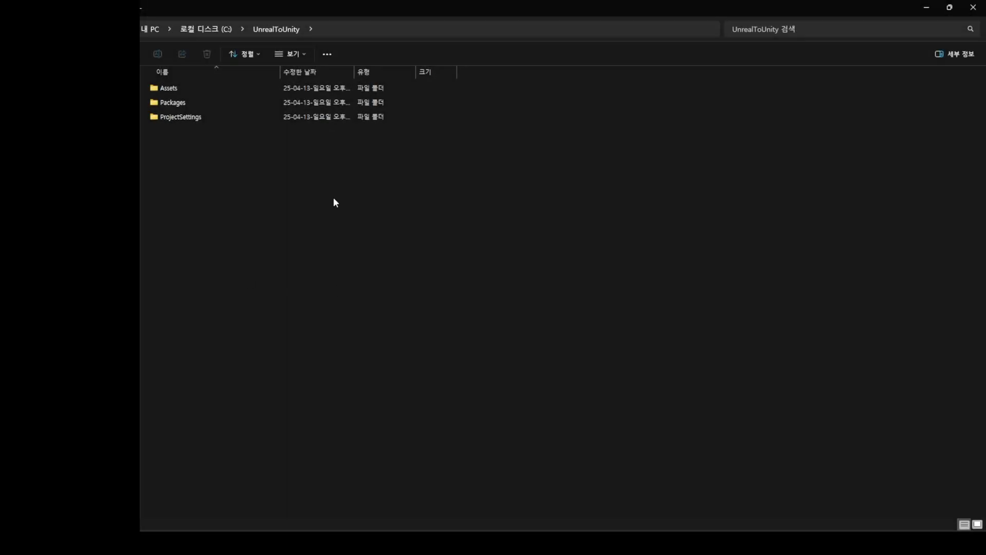
pyautogui.doubleClick(190, 88)
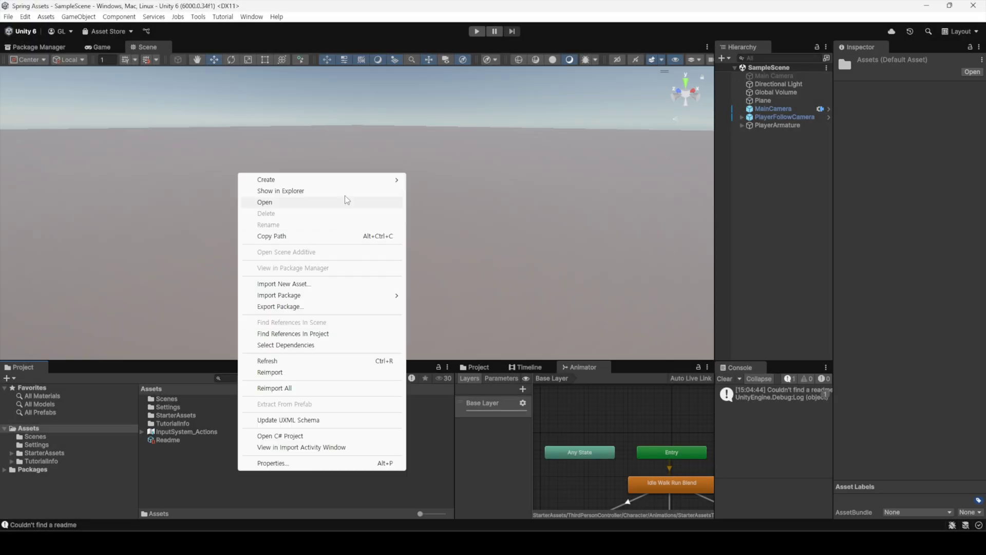
# Create an Unreal folder under Unity's Assets and import the seven exported items into it
pyautogui.click(433, 180)
pyautogui.write('Unreal')
pyautogui.press('Return')
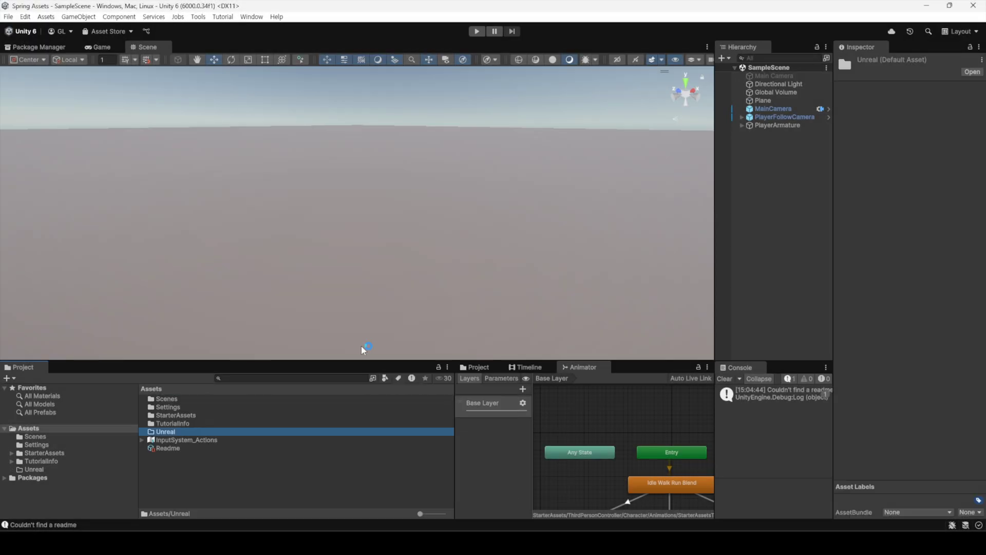
pyautogui.press('Return')
pyautogui.hotkey('alt', 'Tab')
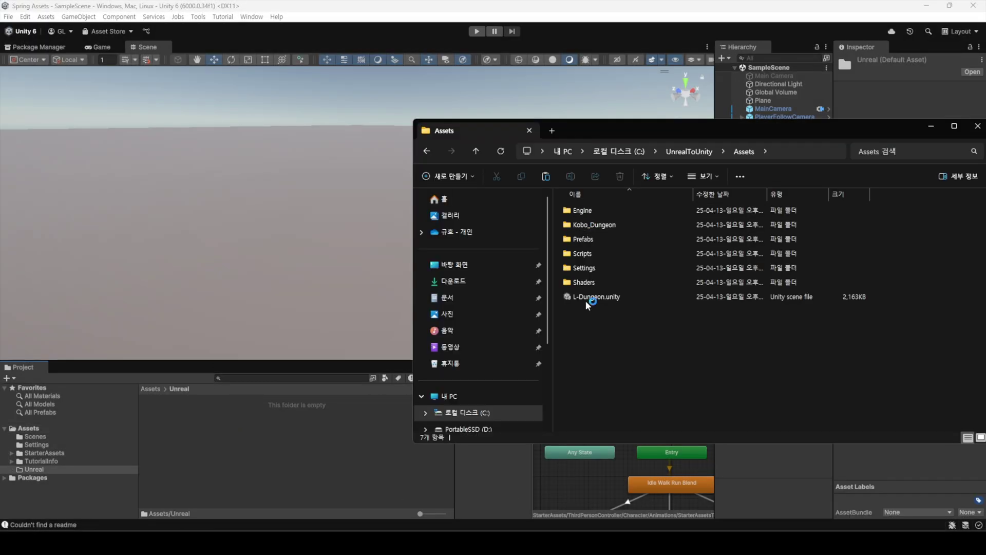
pyautogui.moveTo(596, 353)
pyautogui.mouseDown()
pyautogui.moveTo(584, 216)
pyautogui.moveTo(186, 455)
pyautogui.mouseUp()
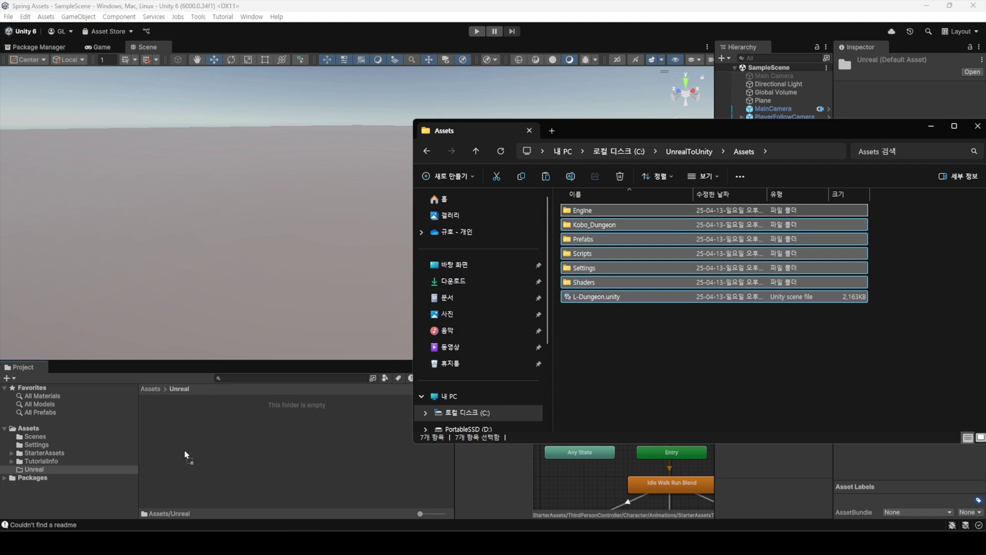
pyautogui.moveTo(251, 445); pyautogui.dragTo(251, 445)
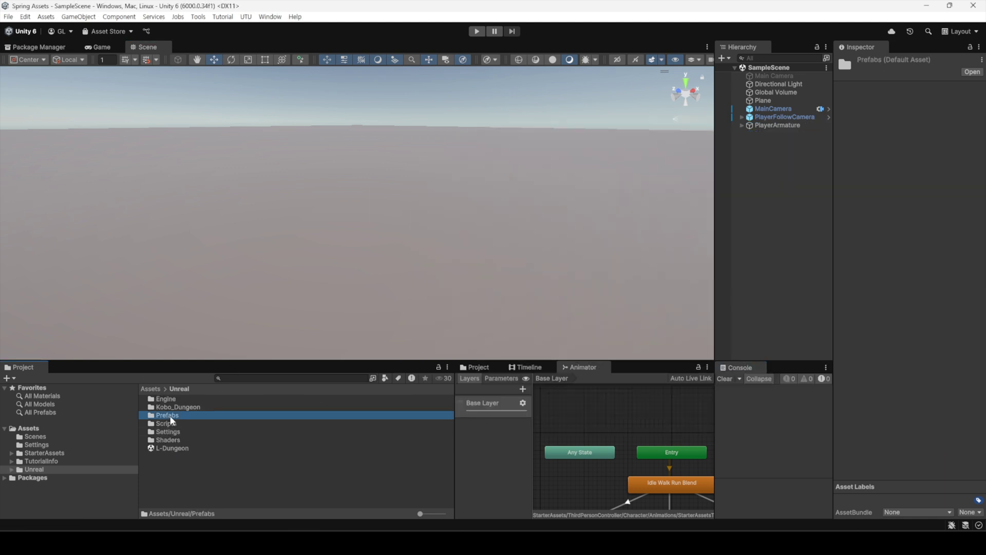
# Place the SM-Arch-01 and SM-Barrel-01-01 prefabs into the scene and frame the barrel
pyautogui.doubleClick(170, 411)
pyautogui.moveTo(423, 514); pyautogui.dragTo(443, 514)
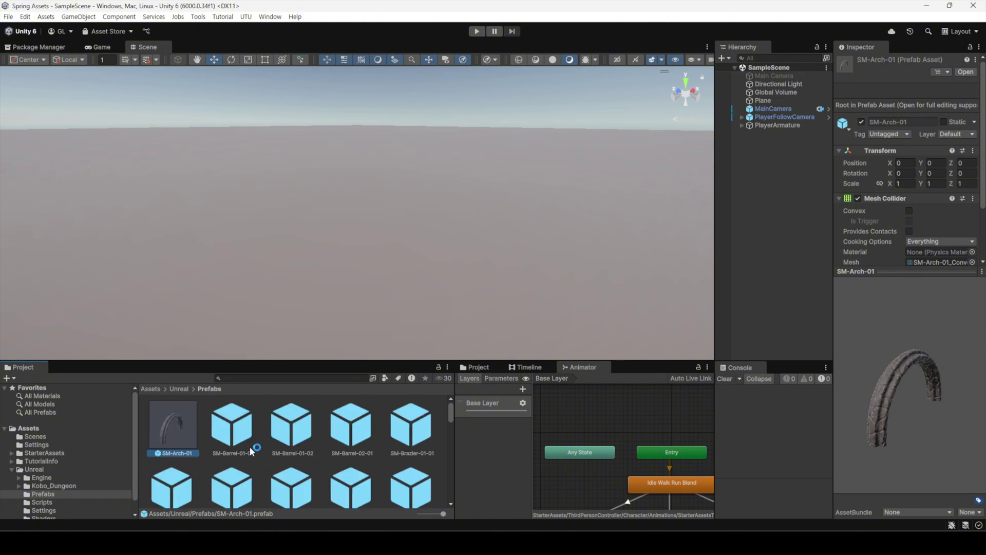
pyautogui.moveTo(168, 420); pyautogui.dragTo(325, 248)
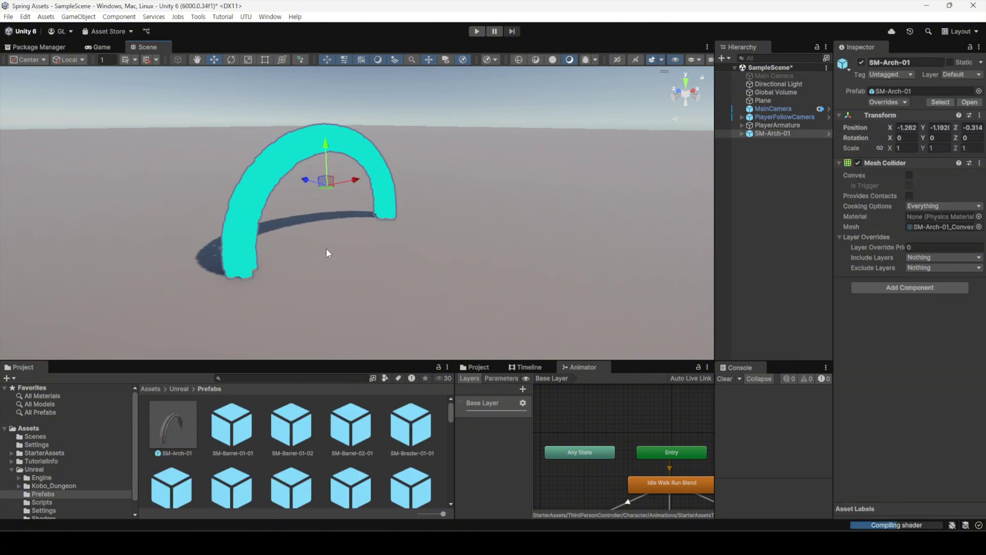
pyautogui.scroll(5, 326, 248)
pyautogui.click(536, 59)
pyautogui.keyDown('alt'); pyautogui.moveTo(452, 220); pyautogui.dragTo(372, 267); pyautogui.keyUp('alt')
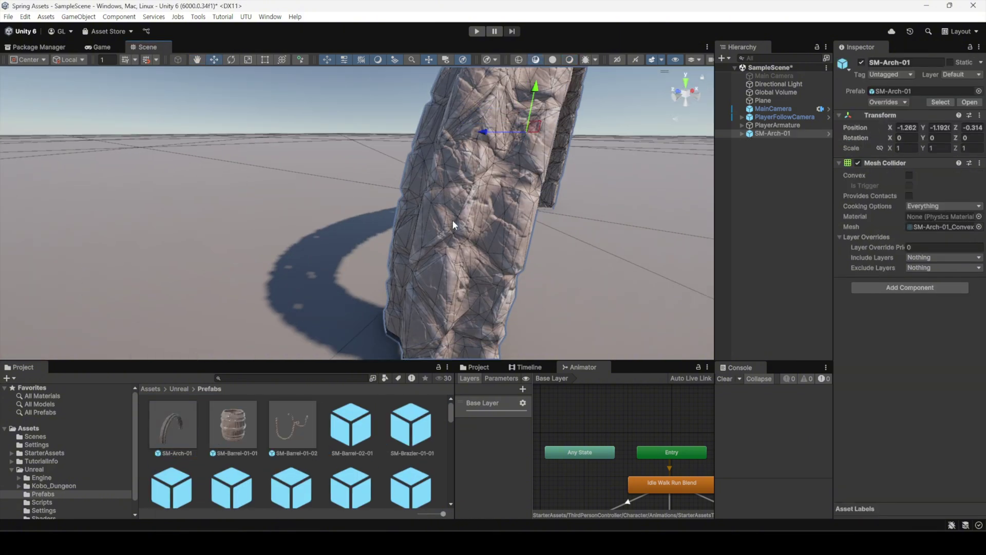
pyautogui.moveTo(233, 425)
pyautogui.mouseDown()
pyautogui.moveTo(343, 298)
pyautogui.moveTo(358, 167)
pyautogui.mouseUp()
pyautogui.press('f')
pyautogui.scroll(-5, 359, 167)
# Open the L-Dungeon scene from the Unreal folder without saving the sample scene
pyautogui.click(180, 389)
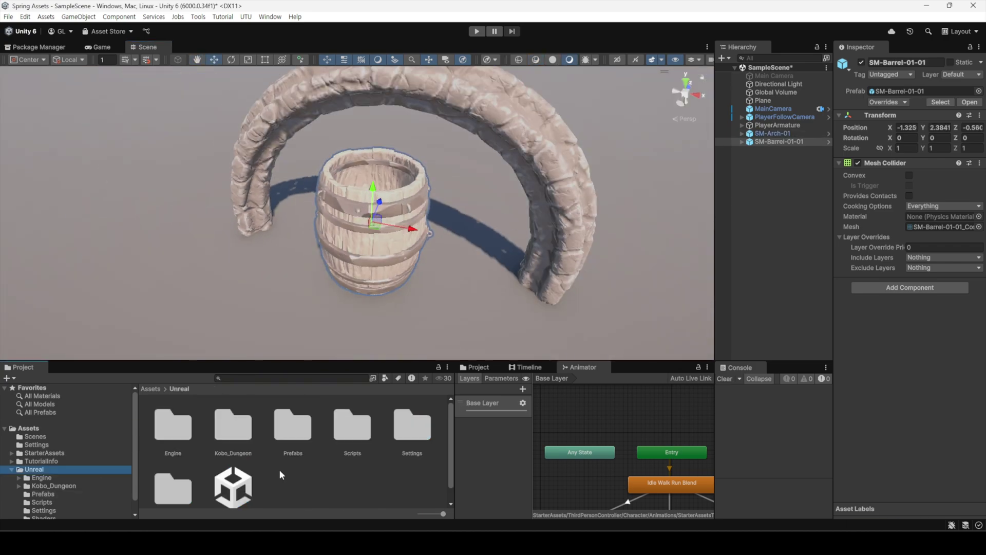
pyautogui.scroll(-1, 279, 470)
pyautogui.doubleClick(233, 470)
pyautogui.click(478, 289)
# Toggle the Scene draw mode, then locate the chest's normal and albedo textures
pyautogui.moveTo(442, 269)
pyautogui.mouseDown(button='right')
pyautogui.moveTo(400, 241)
pyautogui.moveTo(542, 115)
pyautogui.mouseUp(button='right')
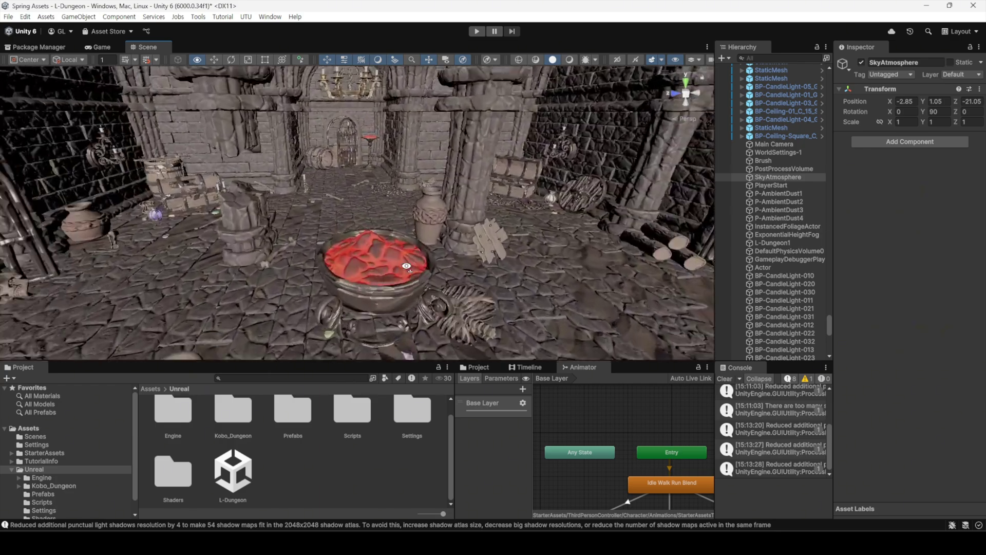
pyautogui.click(569, 61)
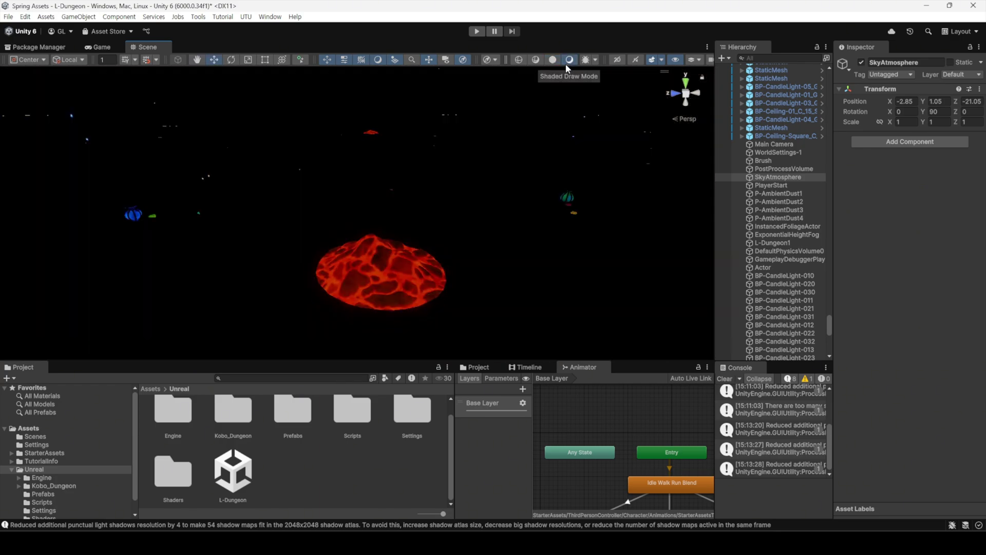
pyautogui.moveTo(560, 103); pyautogui.dragTo(474, 171, button='right')
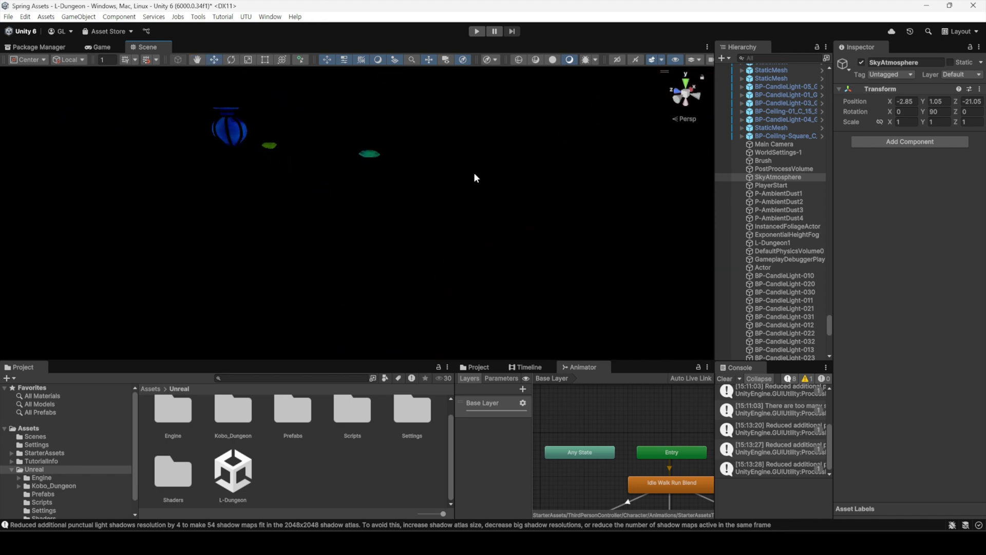
pyautogui.click(553, 60)
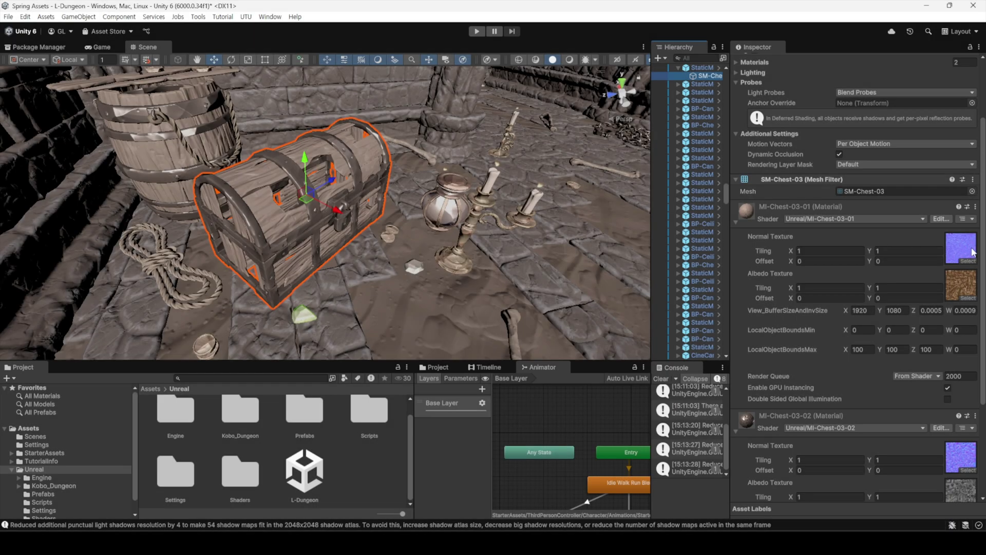
pyautogui.click(961, 247)
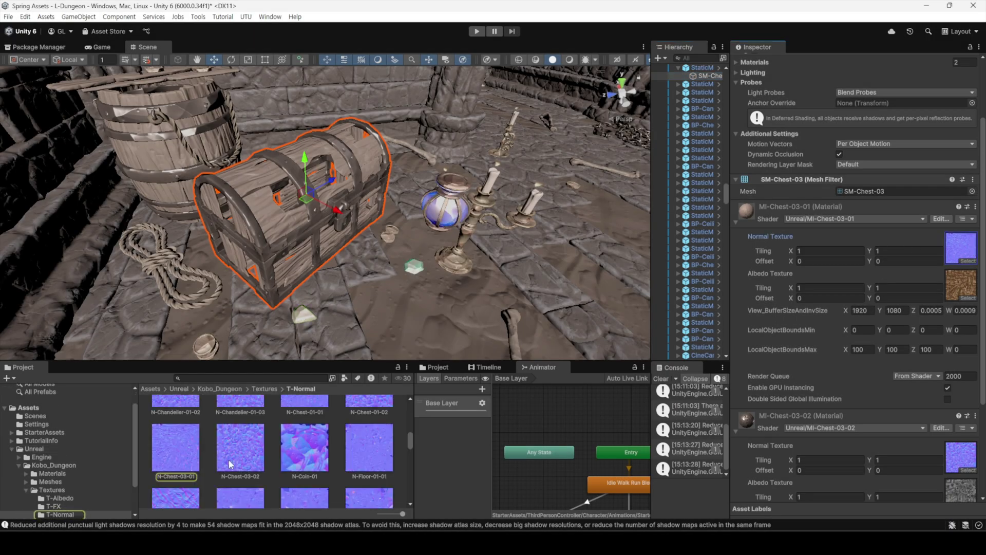
pyautogui.click(961, 285)
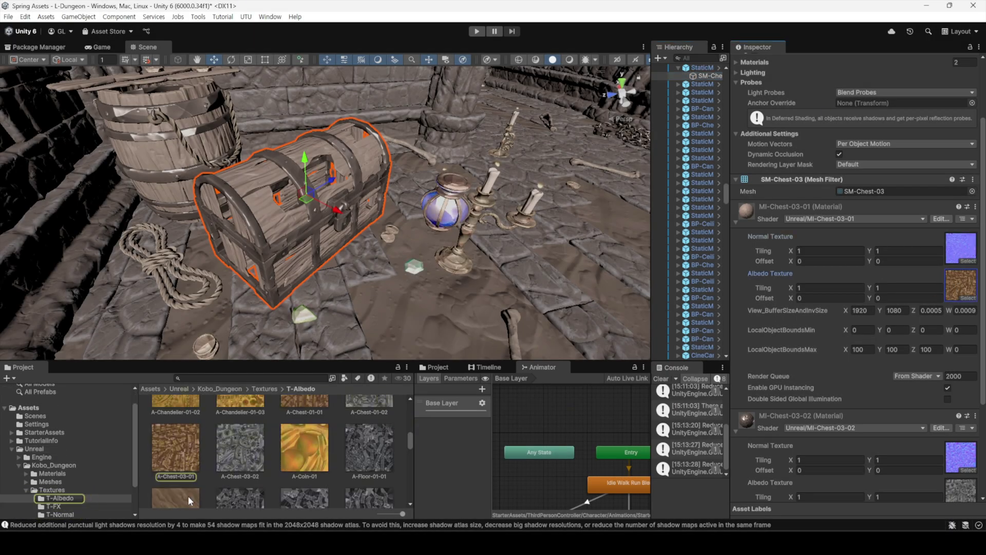
# Switch MI-Chest-03-01 to Universal Render Pipeline/Lit with A-Chest-03-01 as Base Map
pyautogui.click(821, 218)
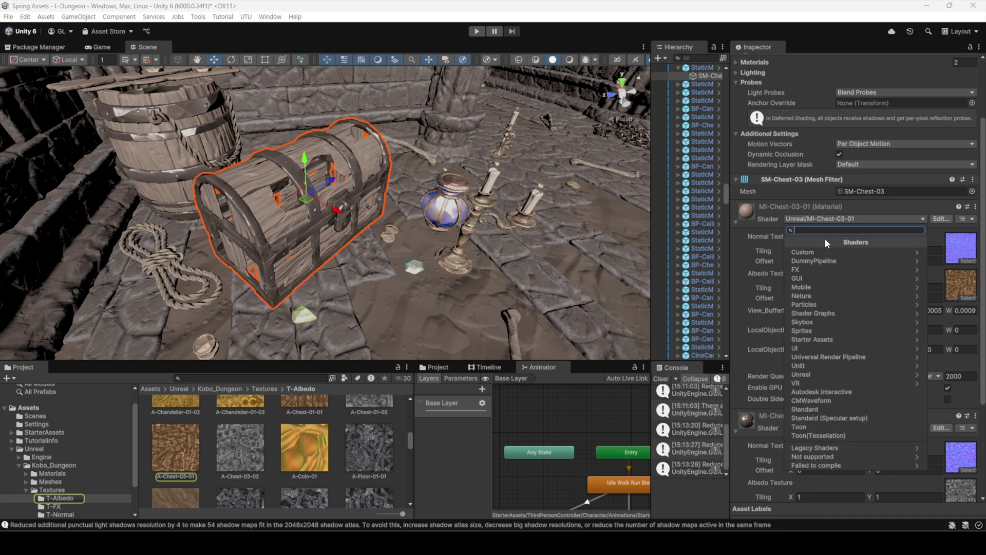
pyautogui.click(844, 356)
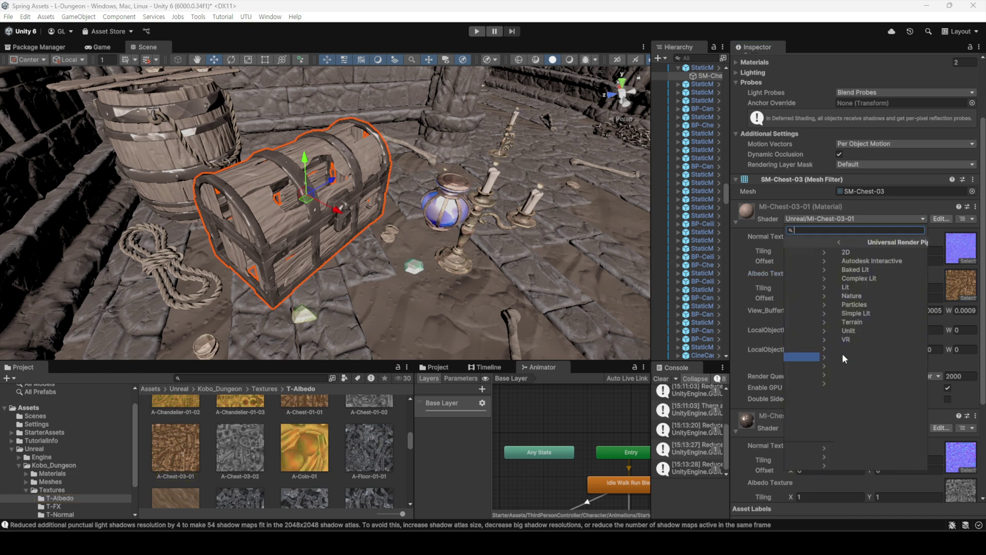
pyautogui.click(835, 282)
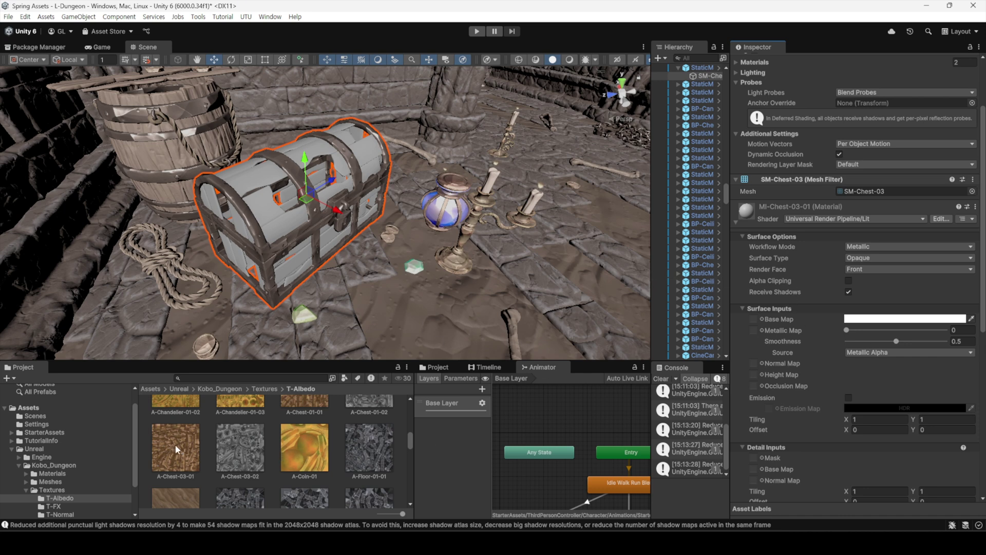
pyautogui.moveTo(176, 450); pyautogui.dragTo(754, 319)
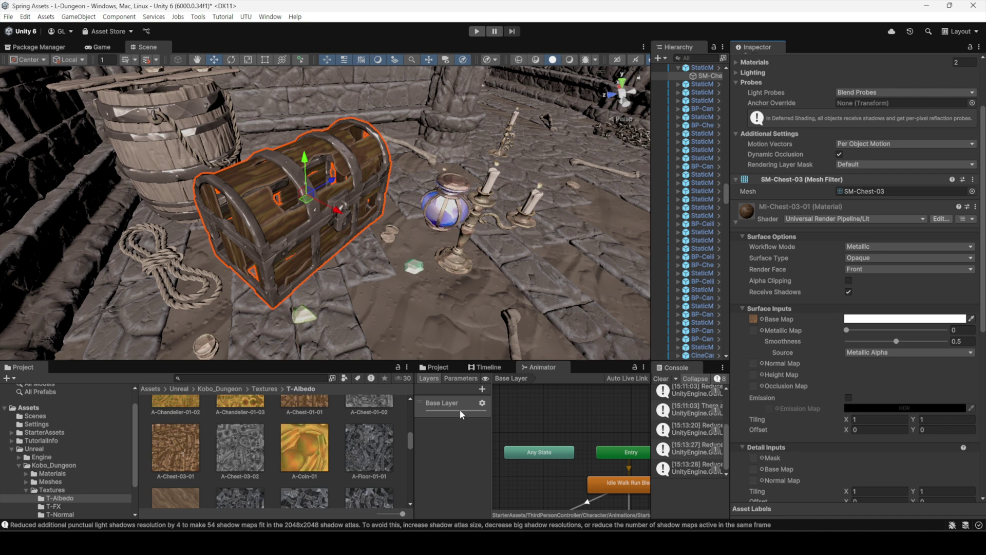
# Inspect the A-Chest-03-01 texture's import settings
pyautogui.click(161, 455)
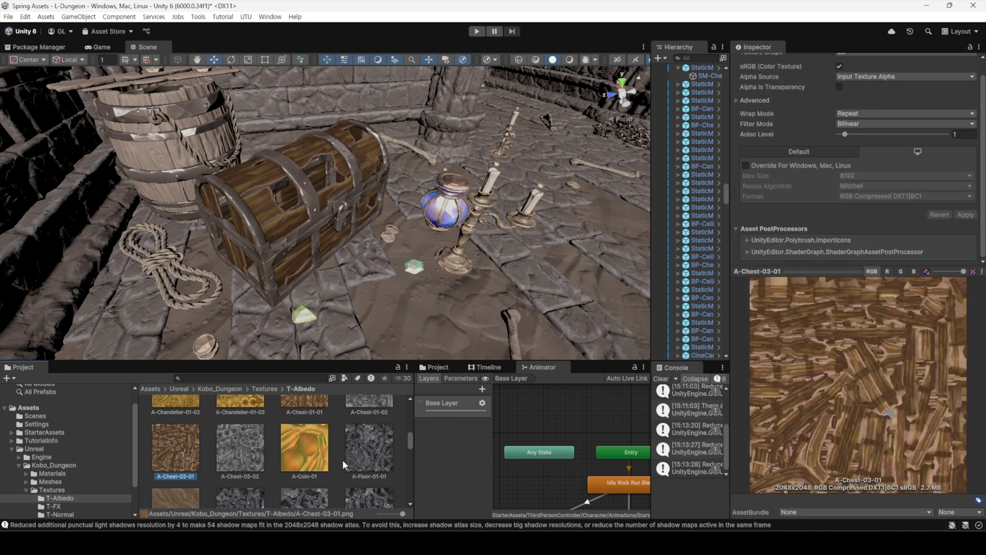
pyautogui.scroll(1, 284, 461)
pyautogui.scroll(1, 285, 461)
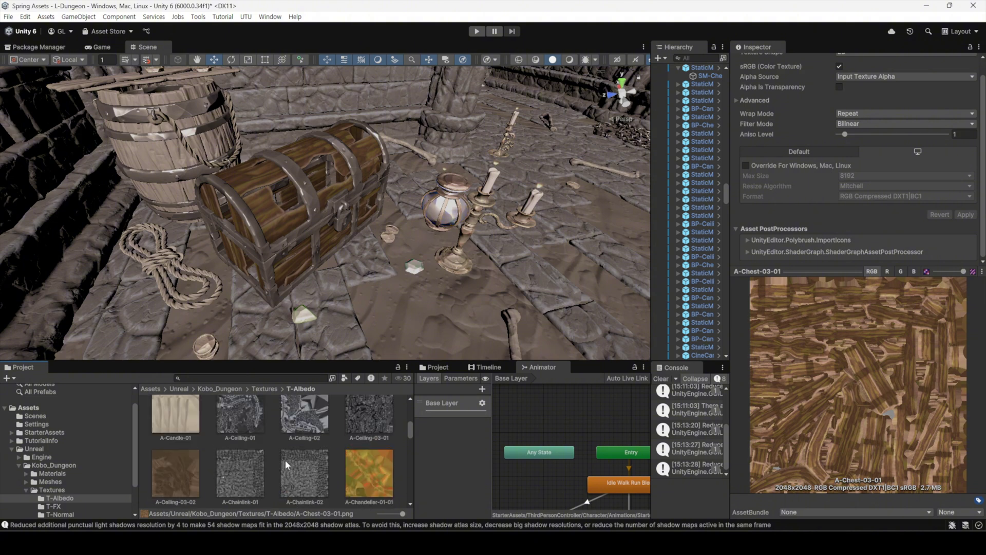
pyautogui.scroll(1, 288, 460)
pyautogui.scroll(2, 289, 458)
pyautogui.scroll(-2, 288, 458)
pyautogui.scroll(-2, 289, 460)
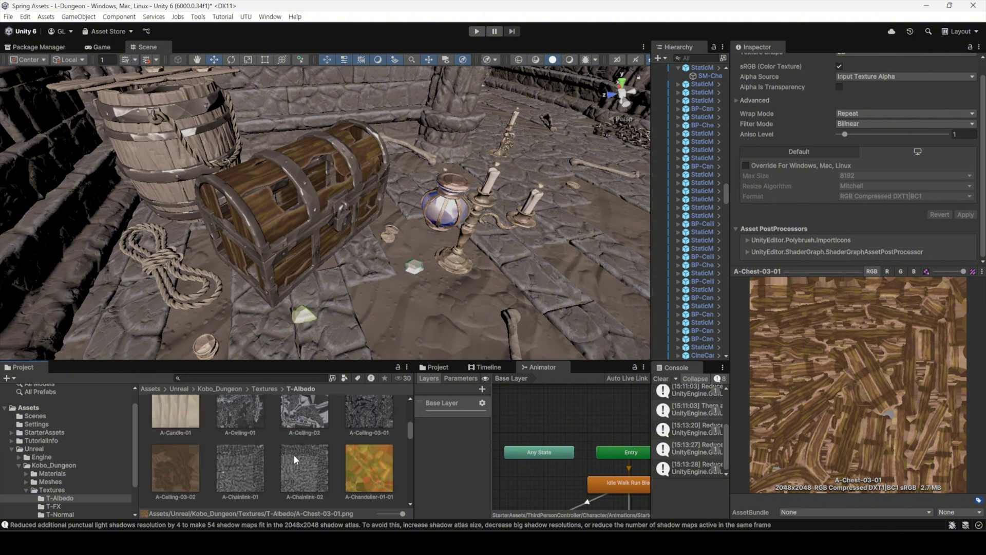
pyautogui.scroll(-2, 294, 454)
pyautogui.scroll(-2, 293, 453)
pyautogui.scroll(-2, 292, 456)
pyautogui.scroll(-2, 294, 455)
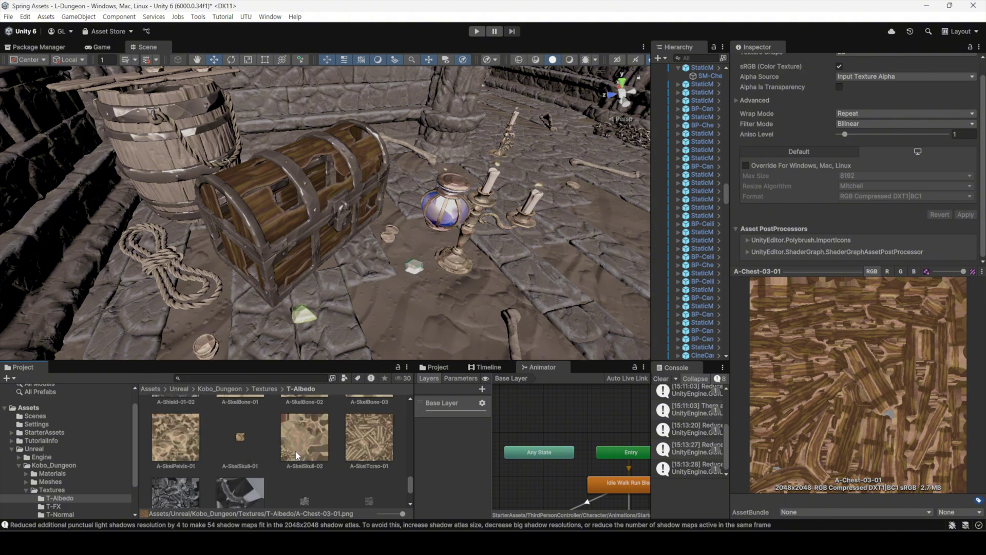
pyautogui.scroll(-2, 298, 454)
pyautogui.scroll(2, 301, 453)
pyautogui.scroll(2, 302, 455)
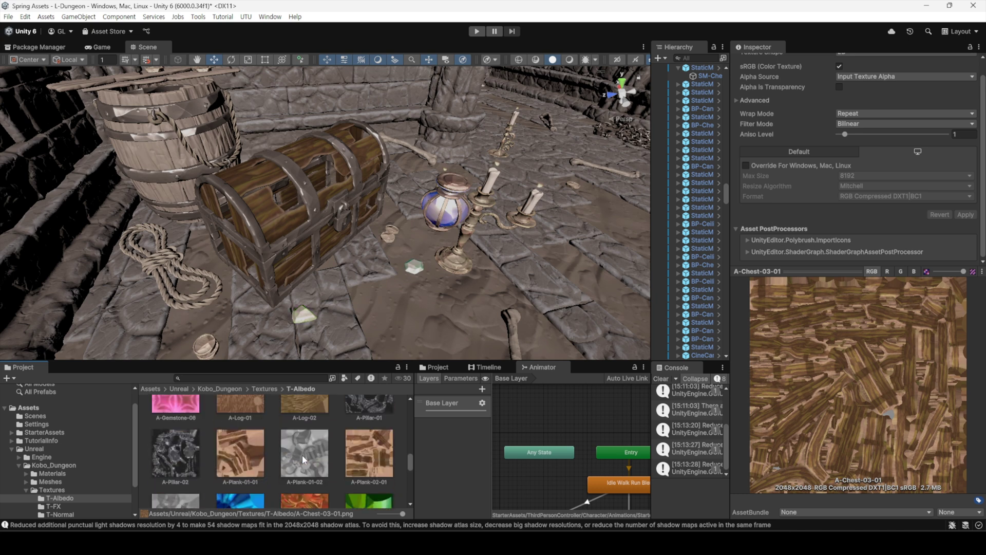
pyautogui.scroll(2, 302, 454)
pyautogui.scroll(1, 293, 457)
pyautogui.scroll(-3, 81, 467)
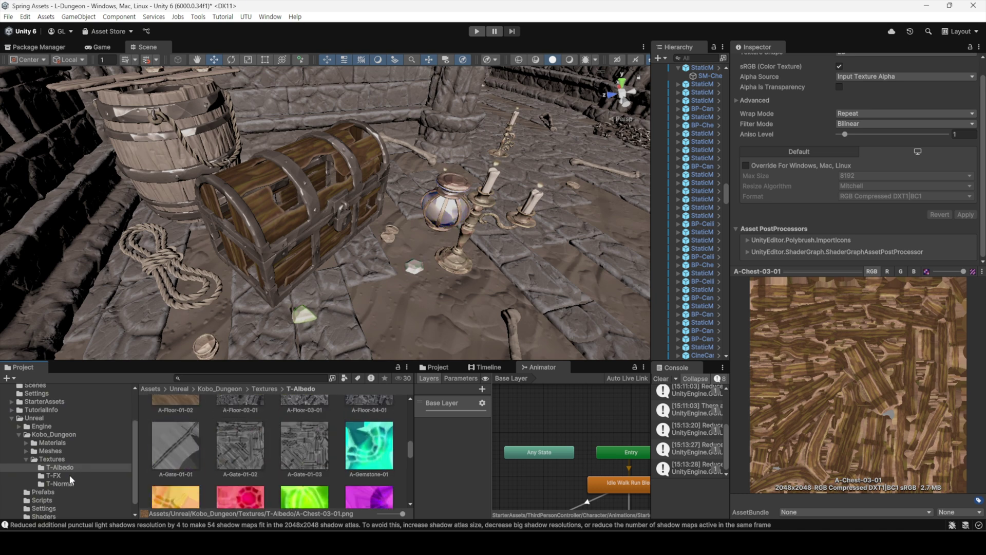
# Assign N-Chest-03-01 as the chest material's Normal Map and view the chest up close
pyautogui.click(60, 483)
pyautogui.scroll(2, 189, 449)
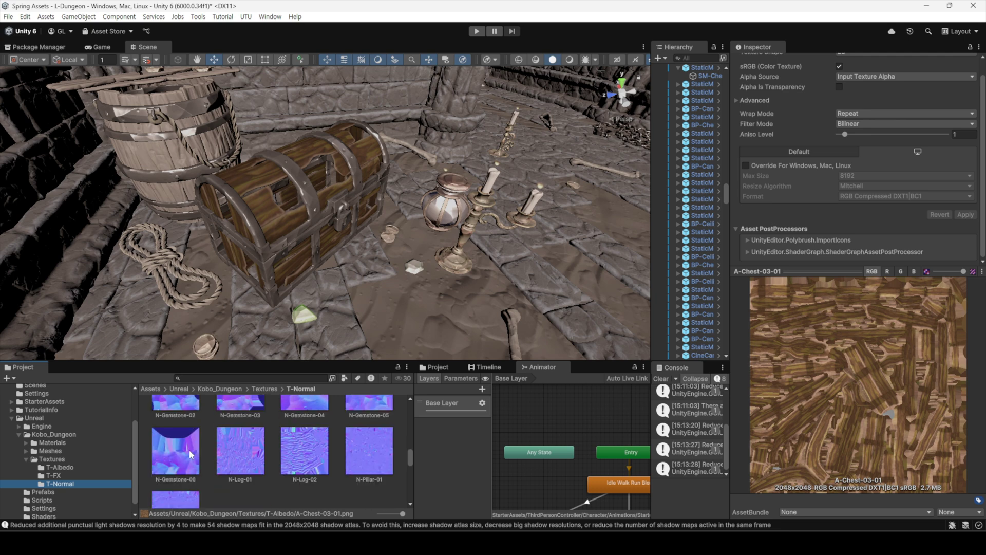
pyautogui.scroll(2, 203, 452)
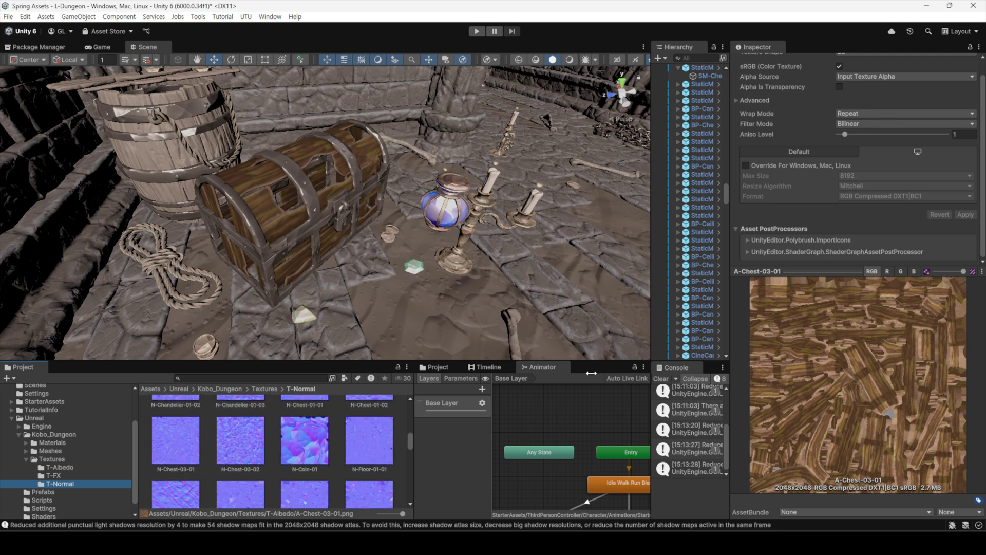
pyautogui.click(315, 193)
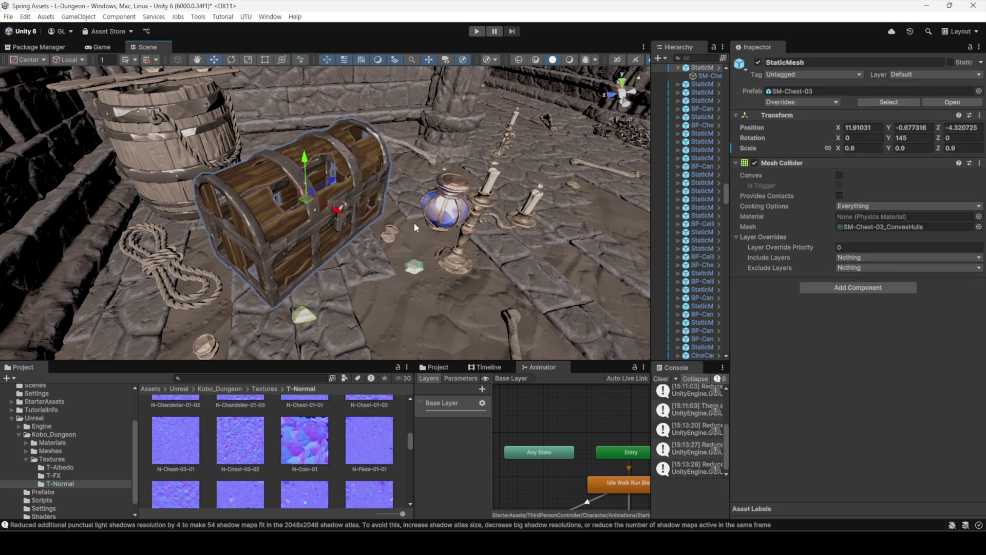
pyautogui.click(711, 77)
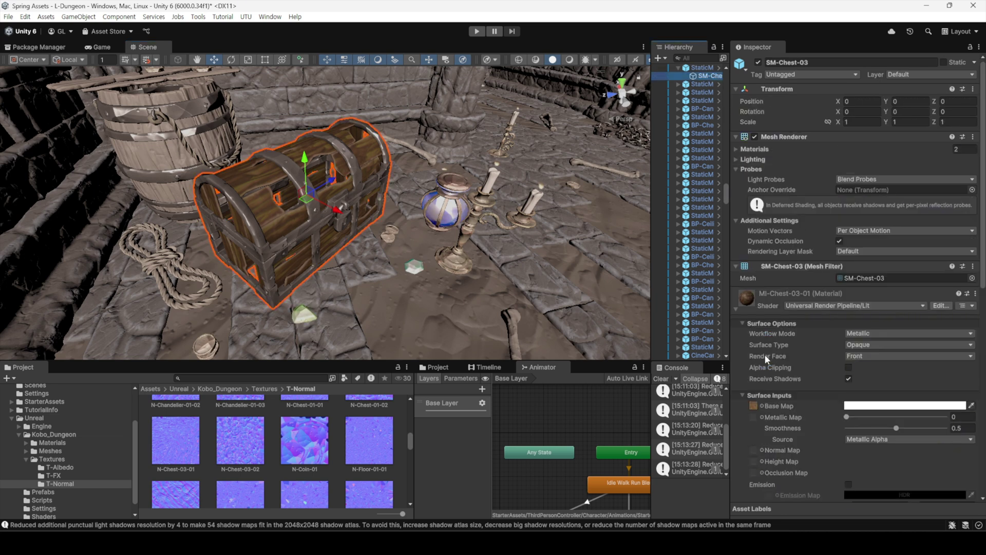
pyautogui.scroll(-3, 770, 350)
pyautogui.click(193, 446)
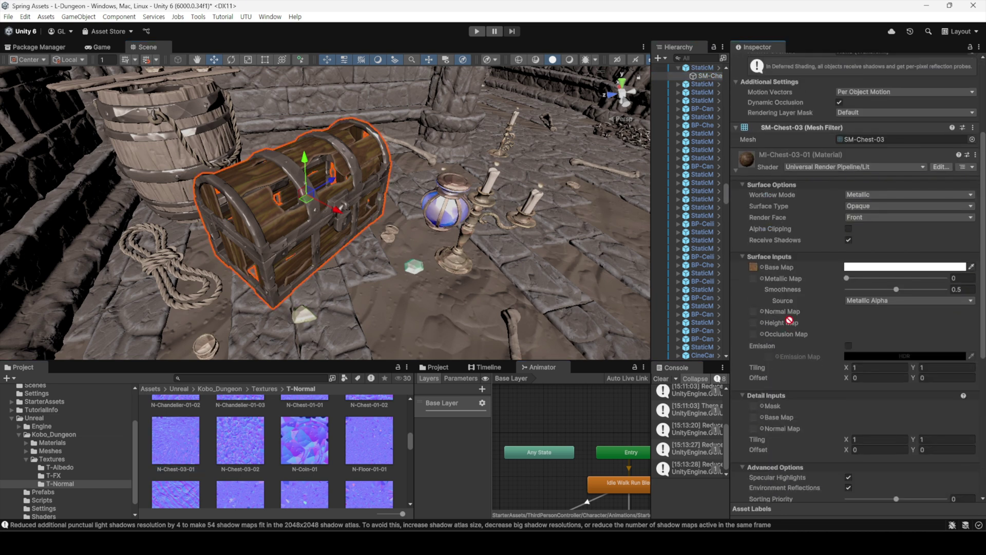
pyautogui.moveTo(193, 446); pyautogui.dragTo(781, 312)
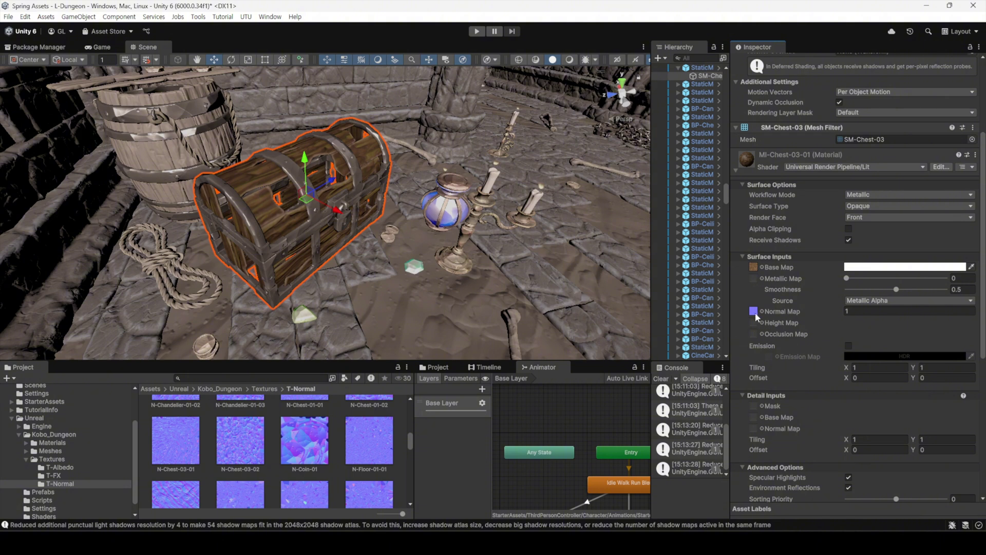
pyautogui.click(72, 468)
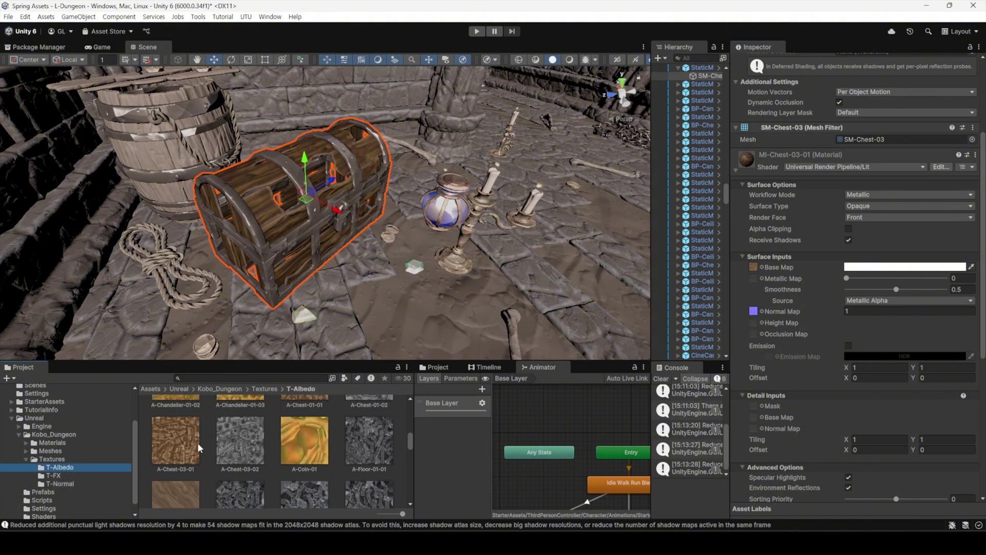
pyautogui.moveTo(498, 273)
pyautogui.mouseDown(button='right')
pyautogui.moveTo(328, 258)
pyautogui.moveTo(451, 269)
pyautogui.mouseUp(button='right')
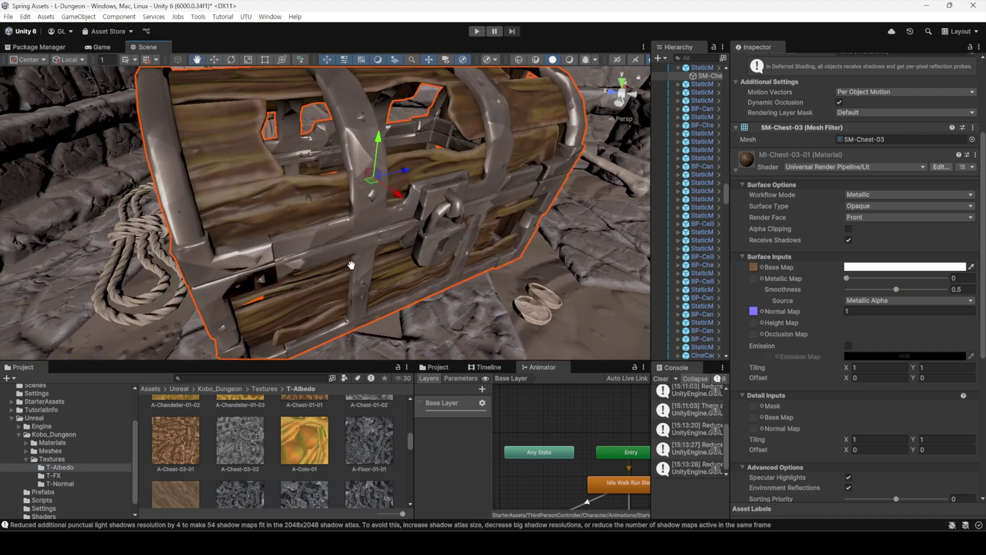